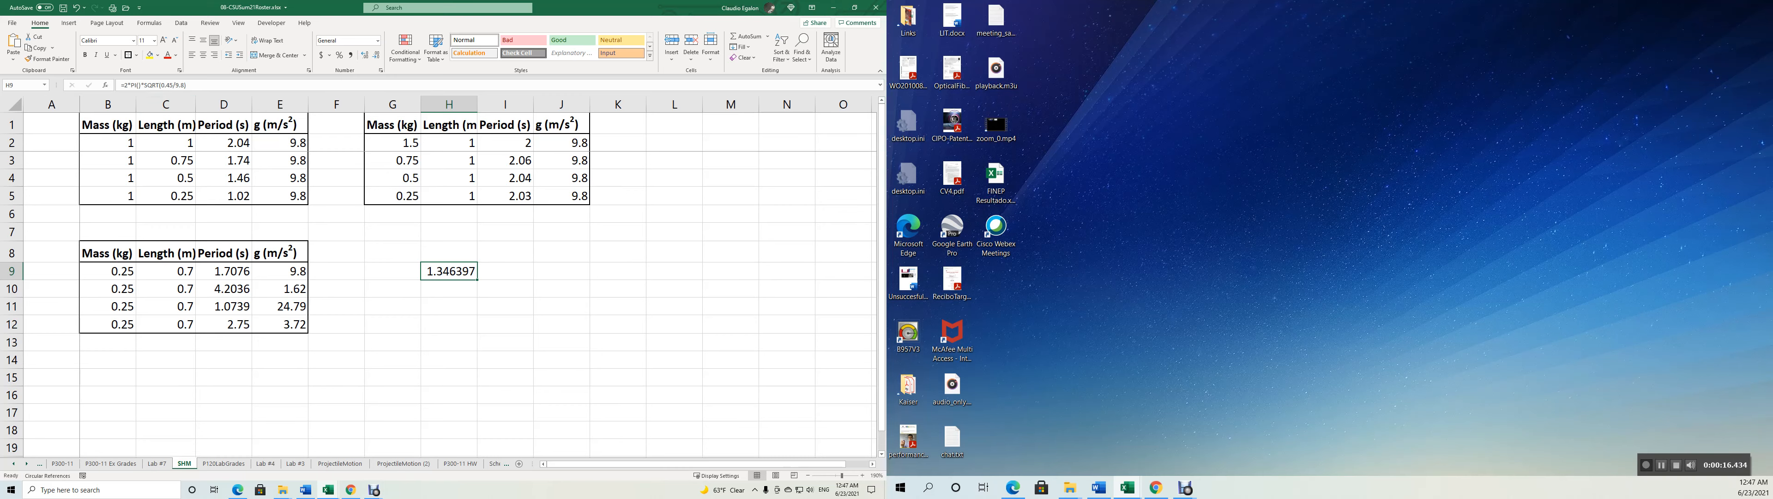
# Switch to the Pendulum Lab simulation in Chrome, pause the swing and reset the period timer
pyautogui.moveTo(350, 489)
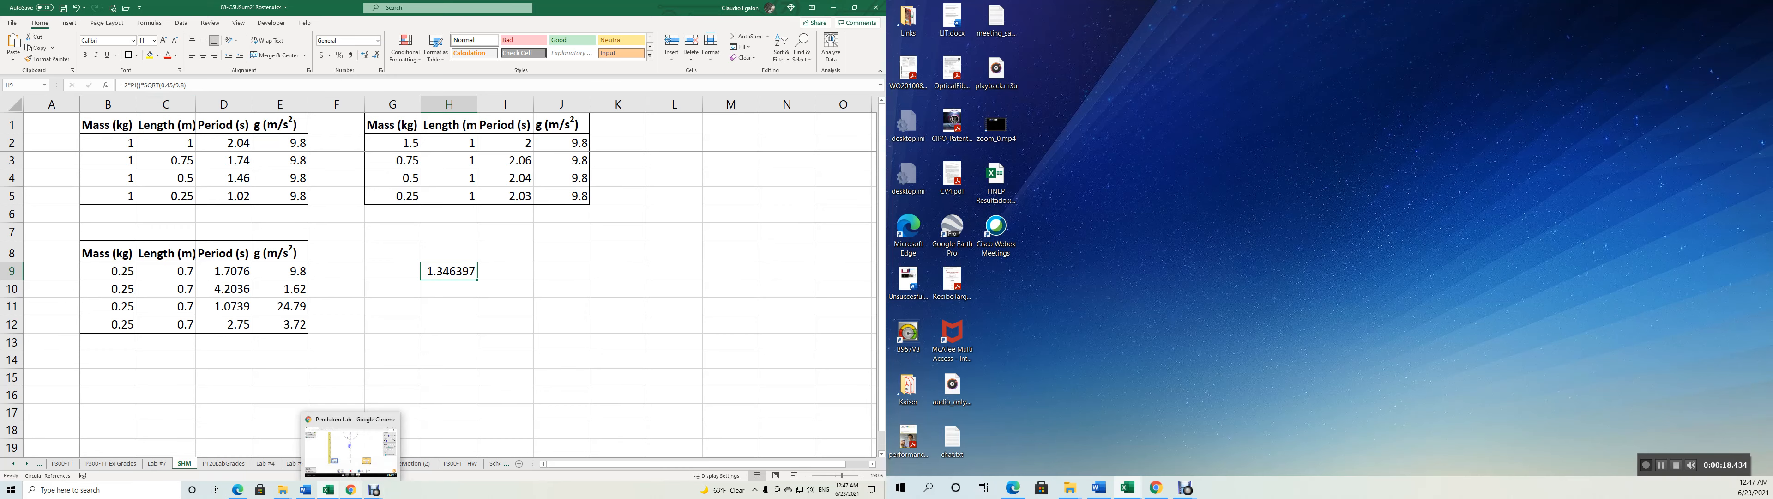
pyautogui.click(351, 489)
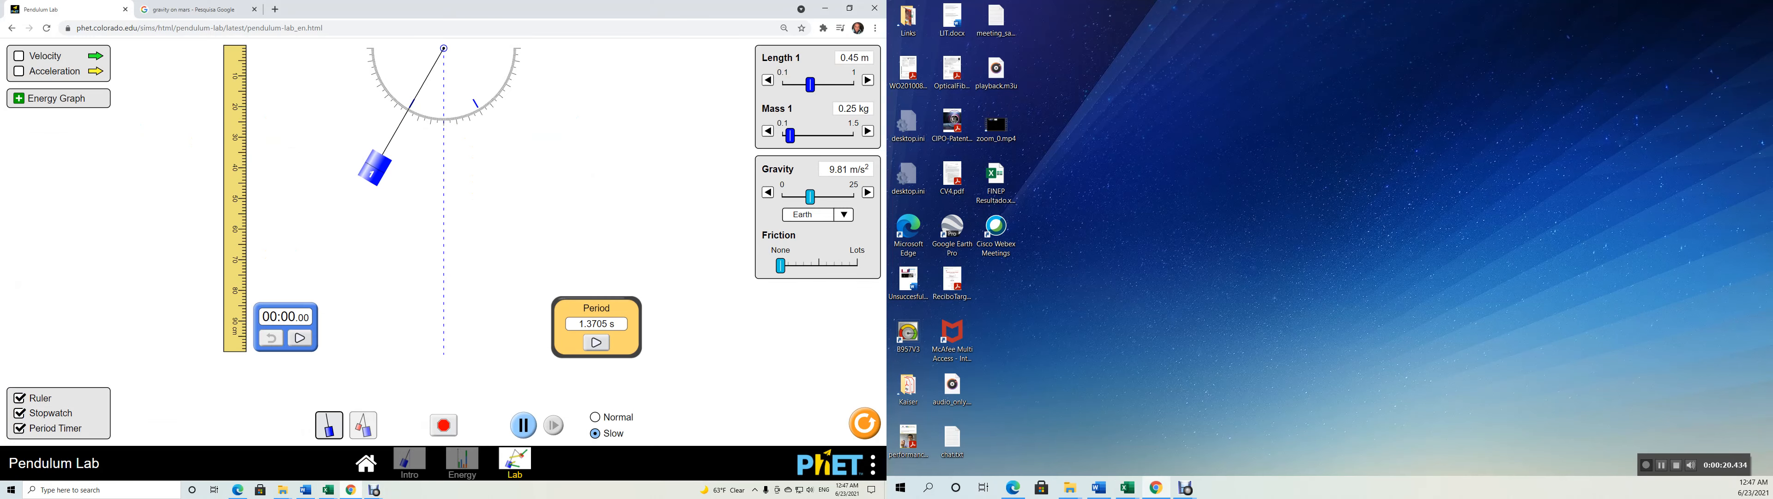
pyautogui.click(597, 342)
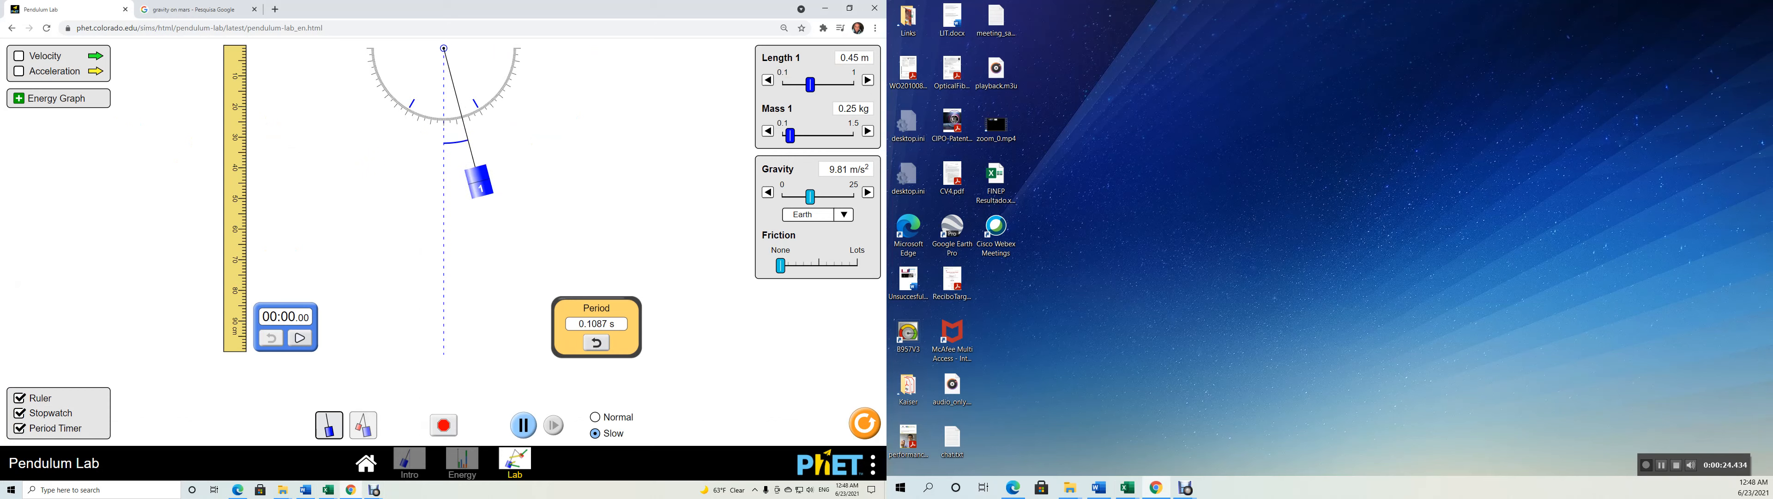
pyautogui.click(818, 214)
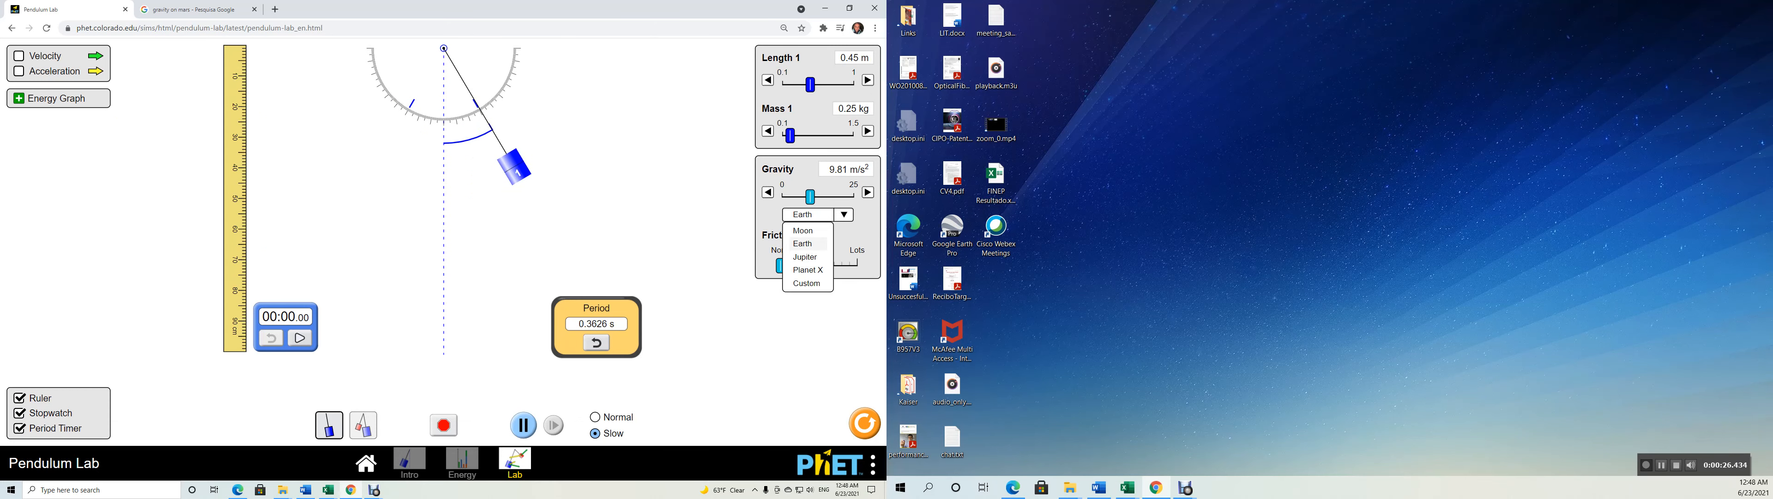
pyautogui.click(523, 425)
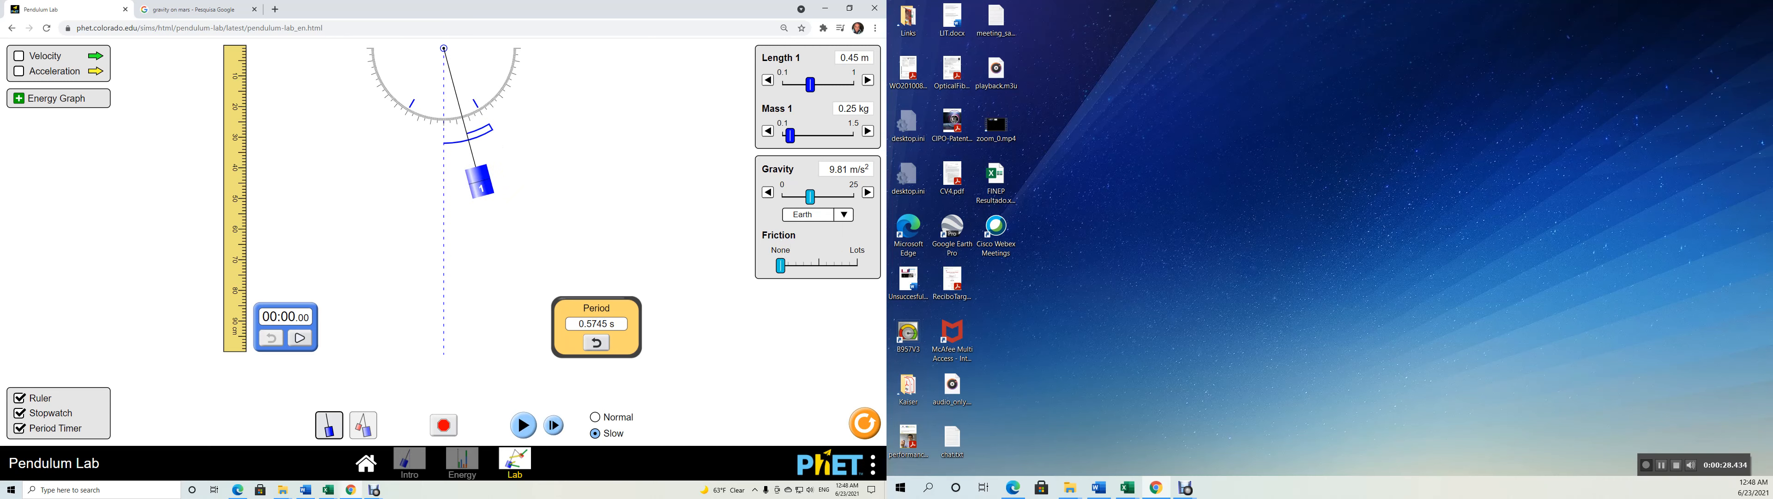
pyautogui.click(596, 342)
# Pull the 0.25 kg, 0.45 m pendulum aside, measure its period under Earth gravity with the period timer, and pause the simulation
pyautogui.moveTo(480, 181); pyautogui.dragTo(513, 168)
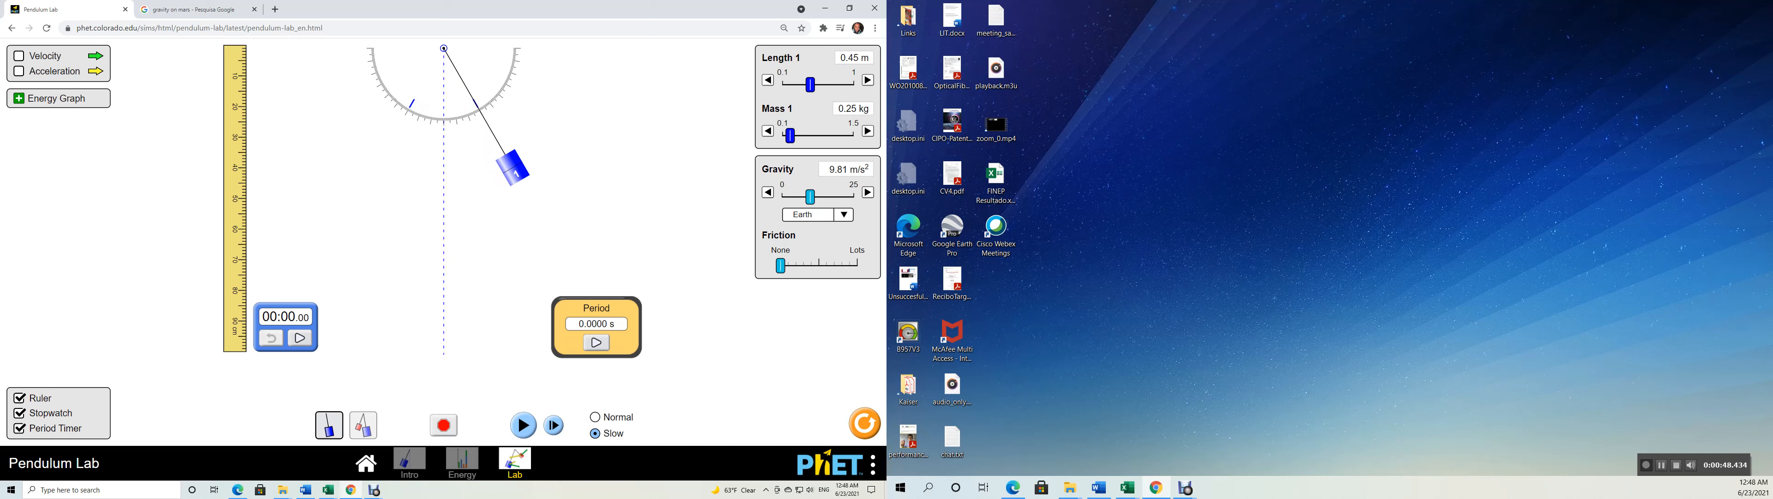
pyautogui.click(596, 343)
pyautogui.click(523, 425)
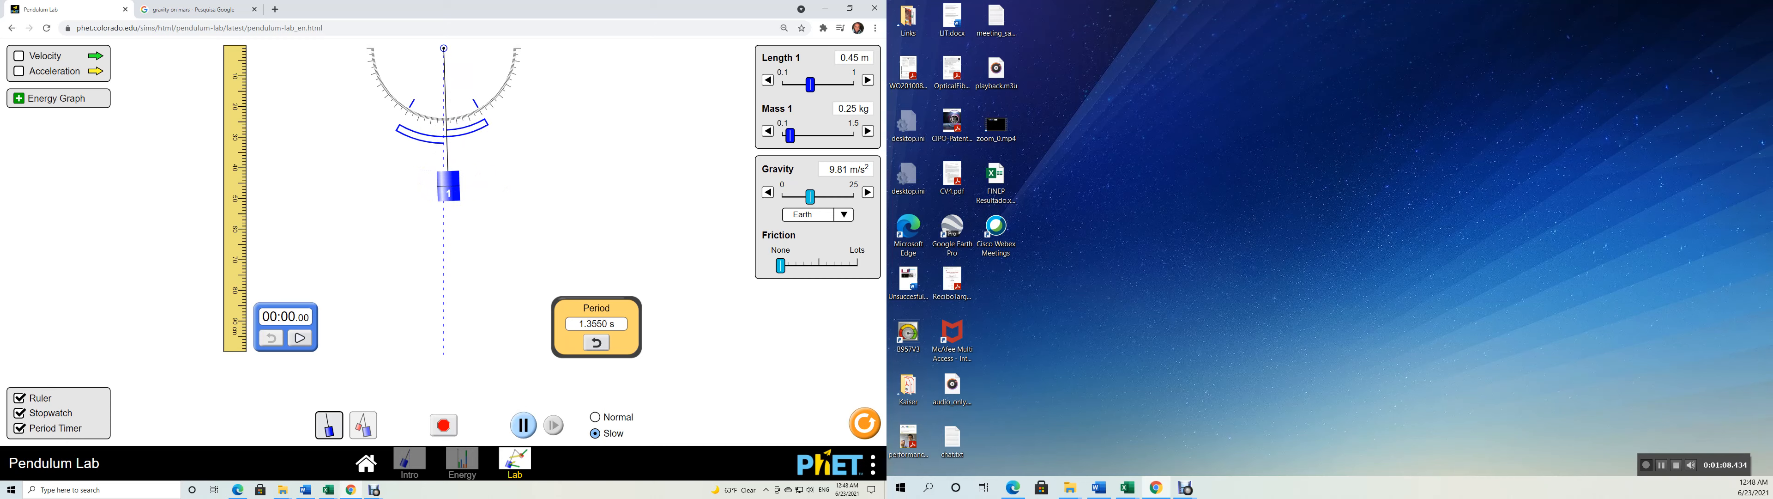
pyautogui.click(523, 425)
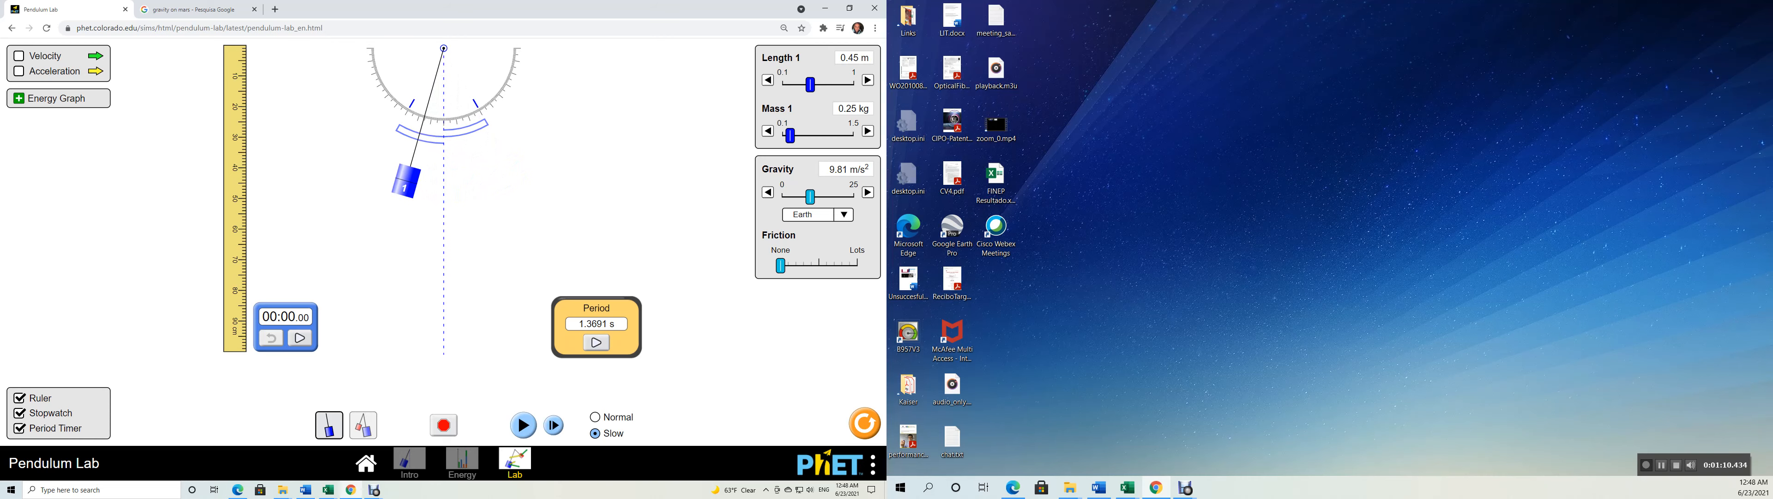
# Compare the simulated period with the formula result in cell H9 of the Excel workbook
pyautogui.hotkey('alt', 'Tab')
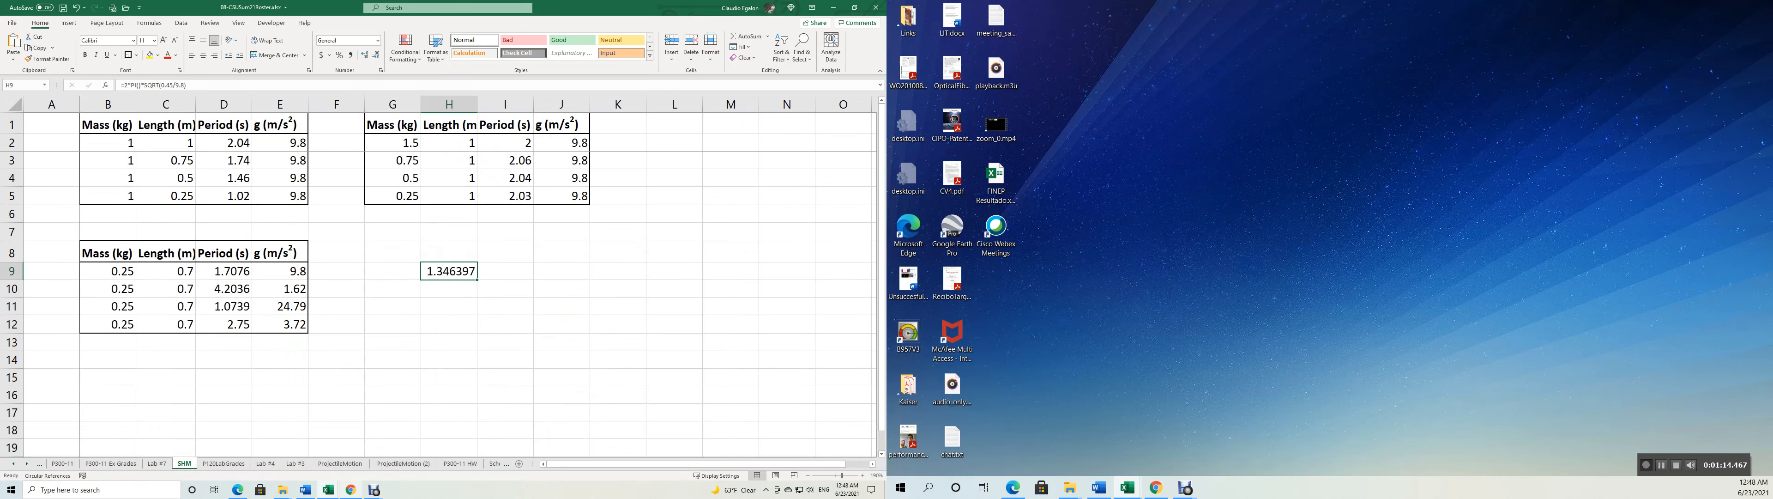
pyautogui.hotkey('alt', 'Tab')
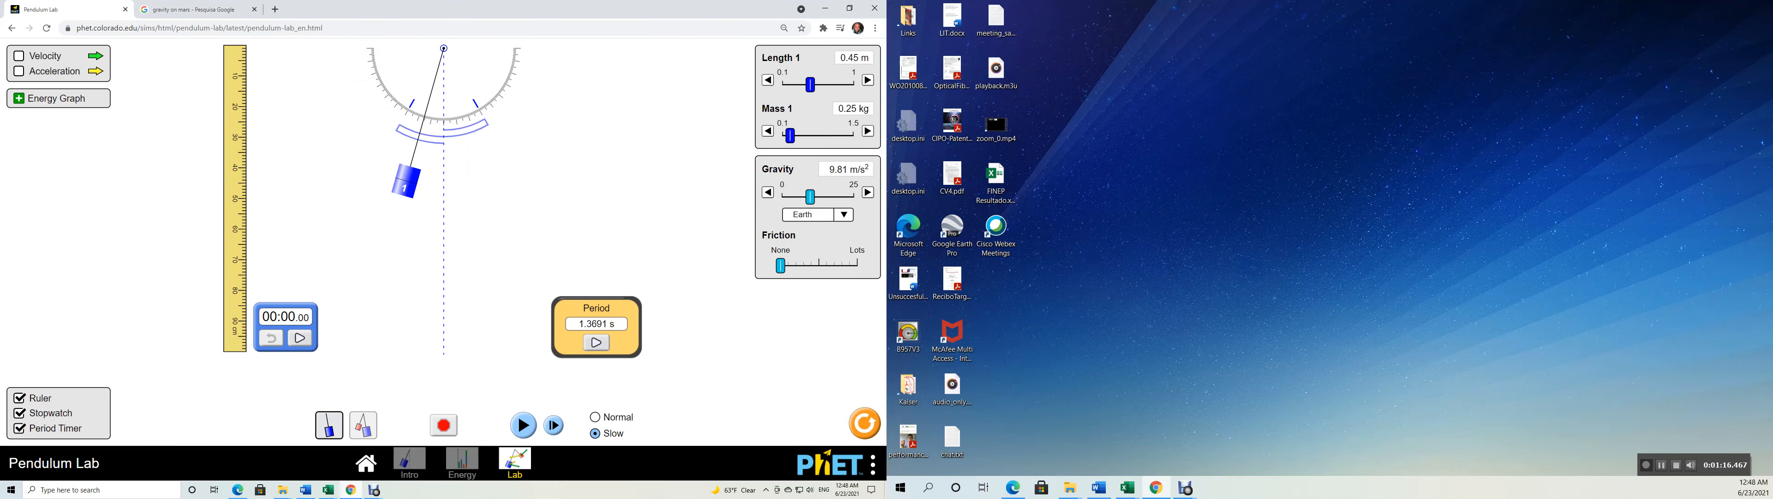
pyautogui.hotkey('alt', 'Tab')
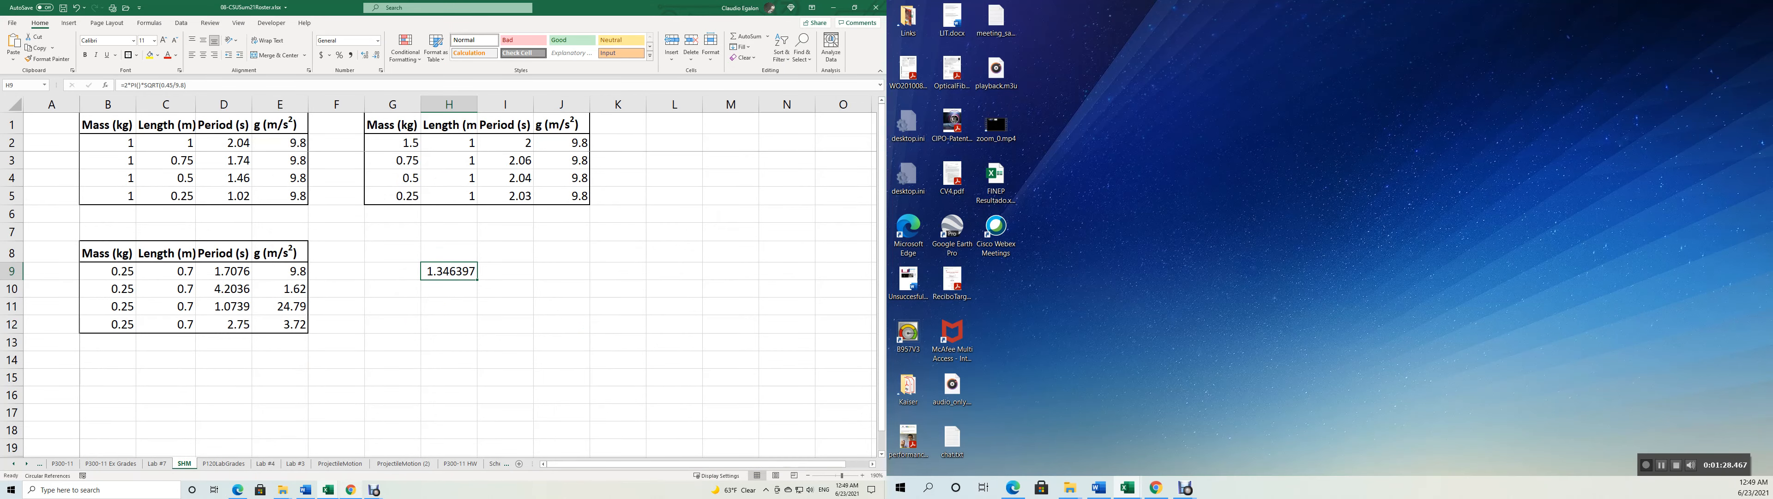
# Switch to the Word lab handout and review the pendulum questions 2 to 4 and the worked example
pyautogui.hotkey('alt', 'Tab')
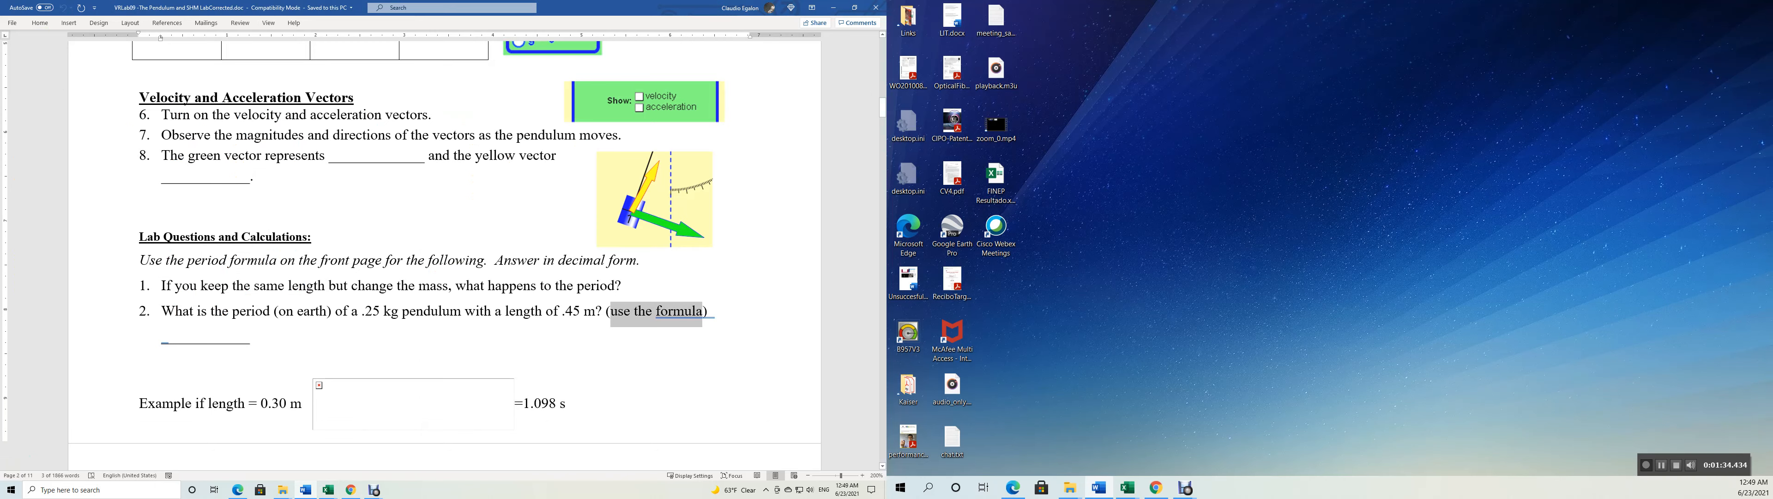
pyautogui.scroll(-3, 444, 248)
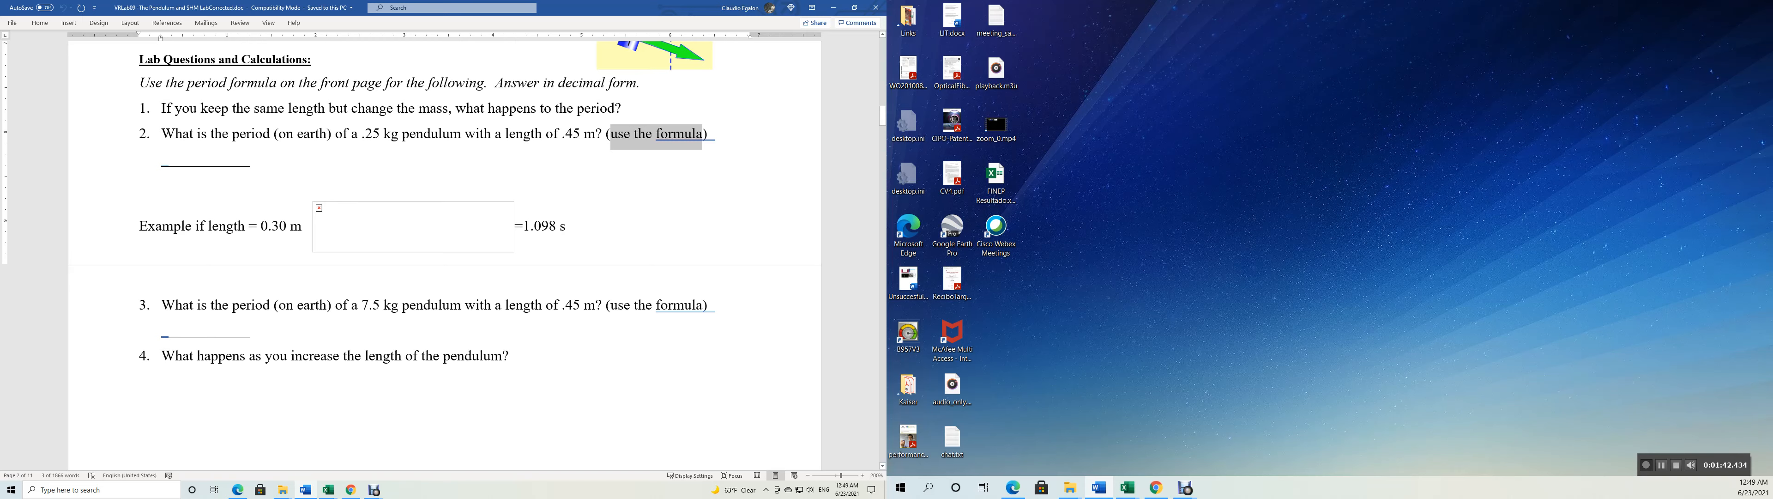
pyautogui.click(115, 227)
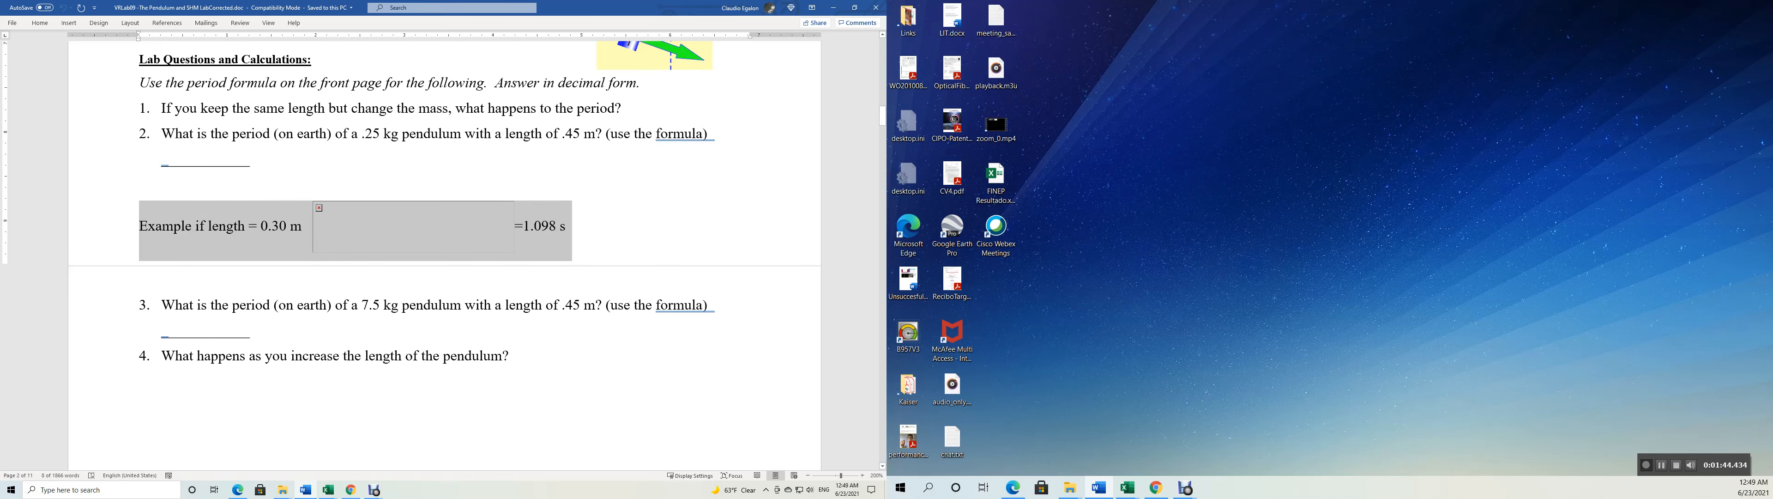
pyautogui.click(107, 314)
pyautogui.moveTo(106, 314); pyautogui.dragTo(107, 332)
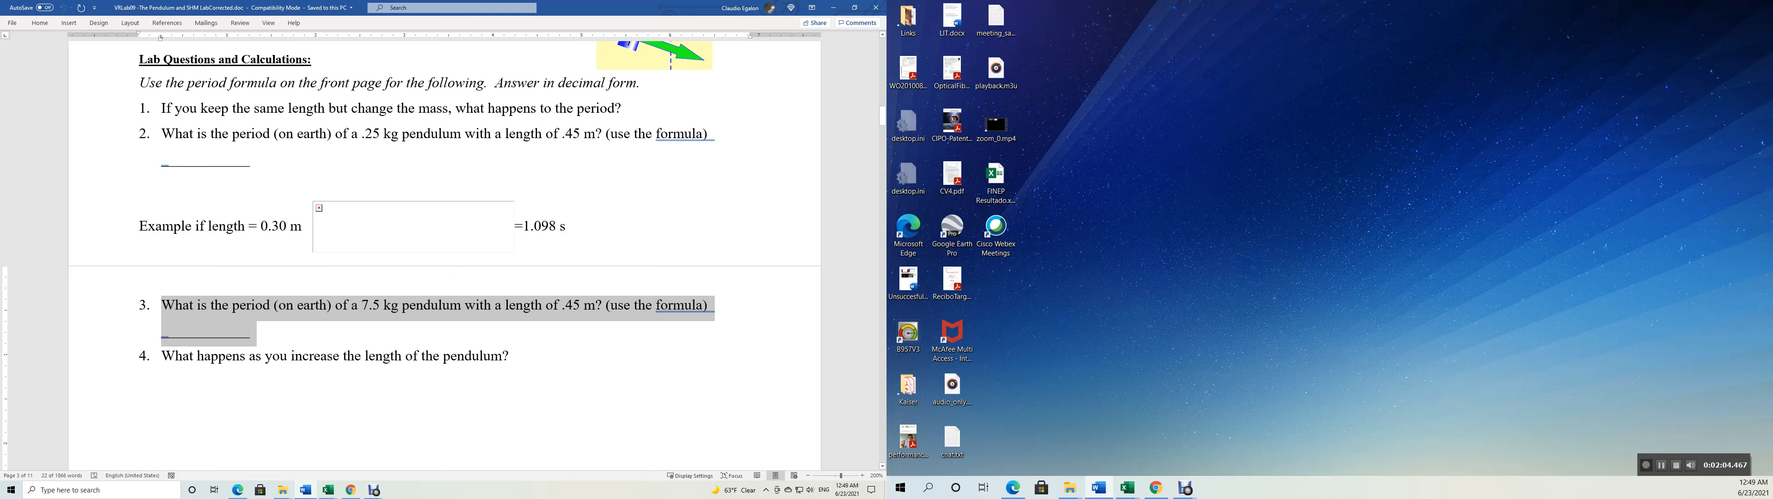
pyautogui.doubleClick(187, 165)
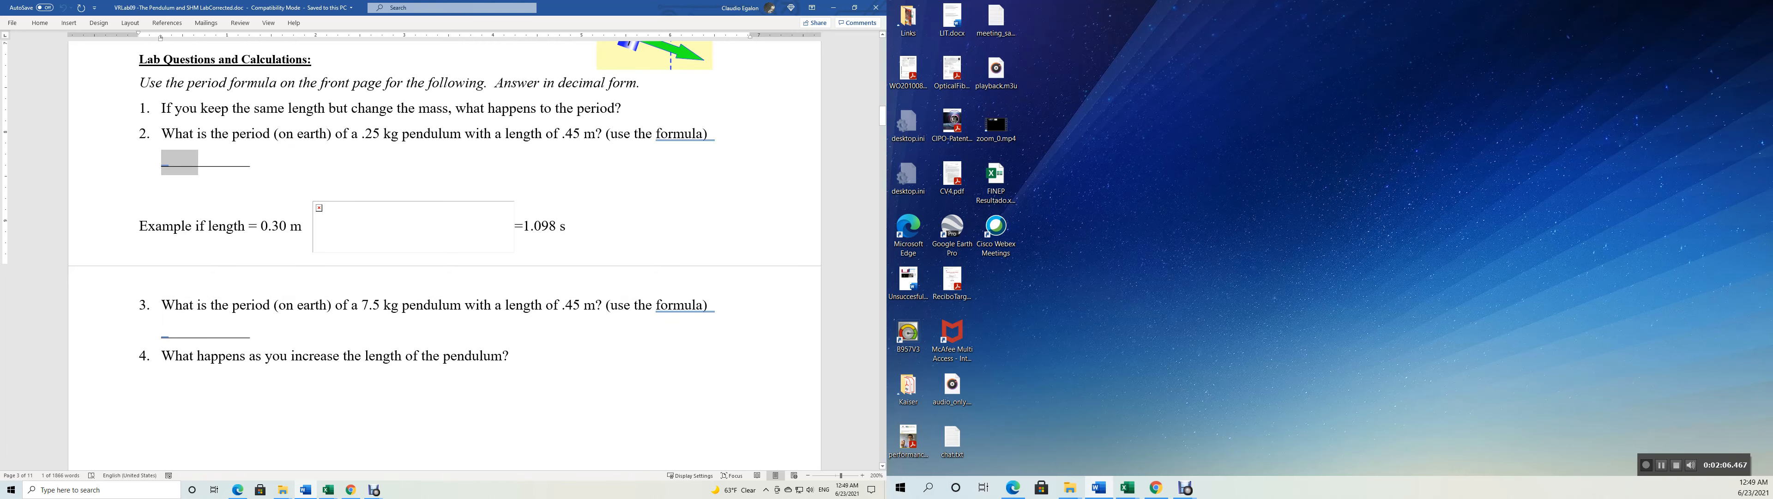
pyautogui.scroll(-3, 444, 255)
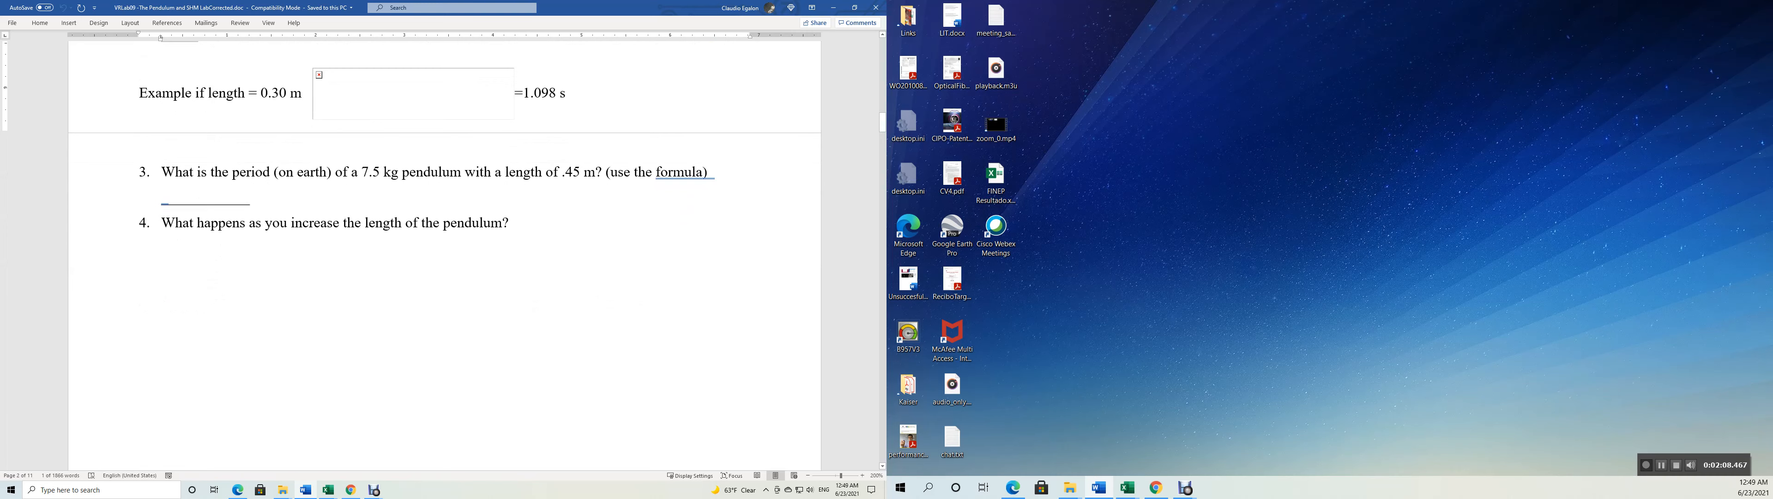
pyautogui.scroll(-1, 444, 255)
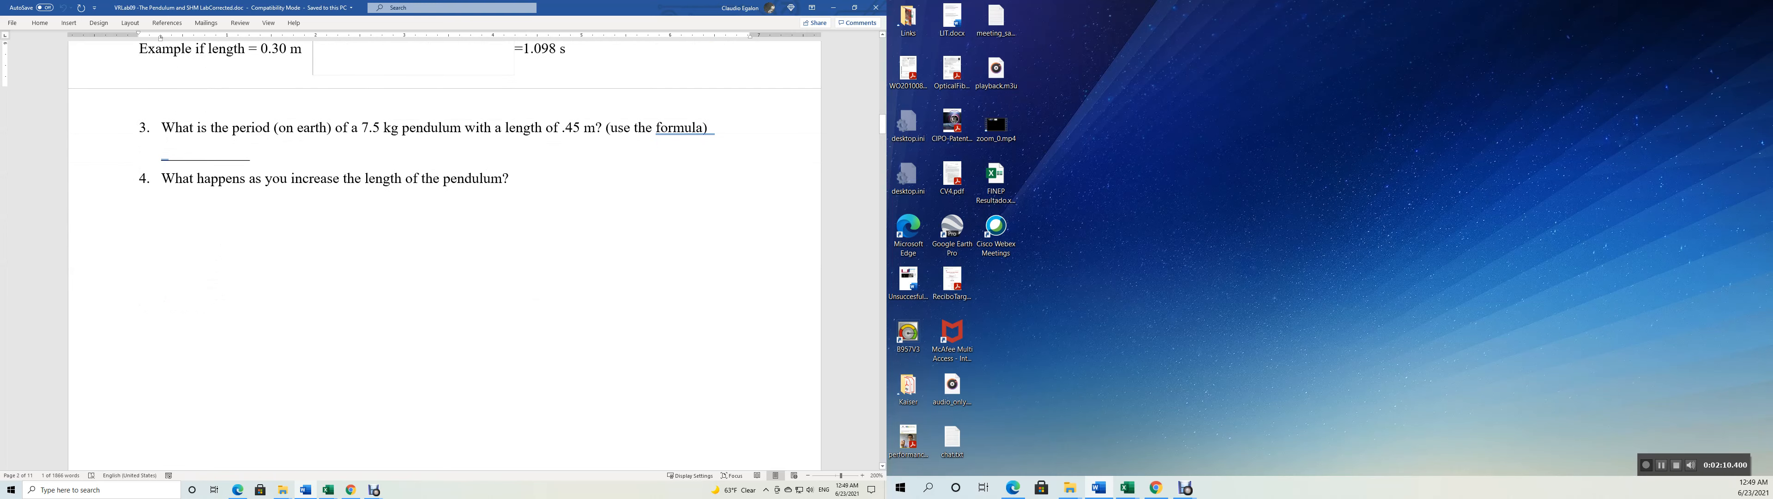
pyautogui.scroll(-3, 443, 255)
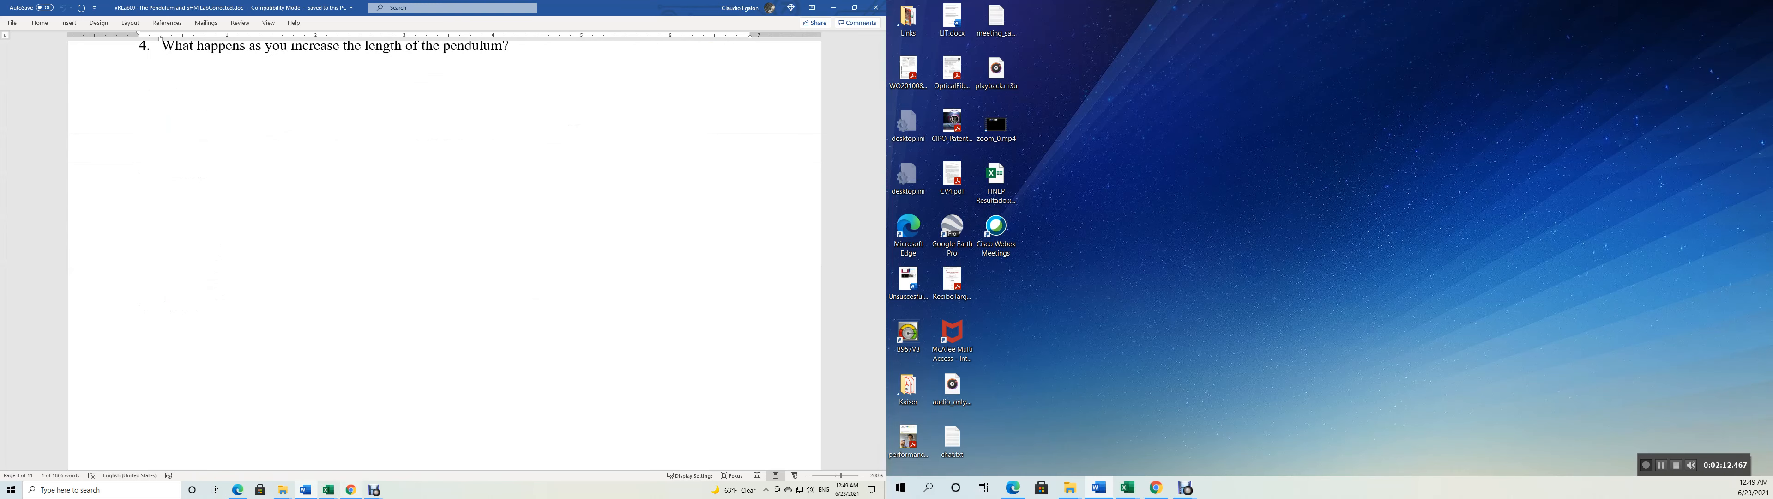
# Switch to the Excel workbook and examine the period values in D2:D5 of the constant-mass table
pyautogui.moveTo(328, 490)
pyautogui.click(277, 448)
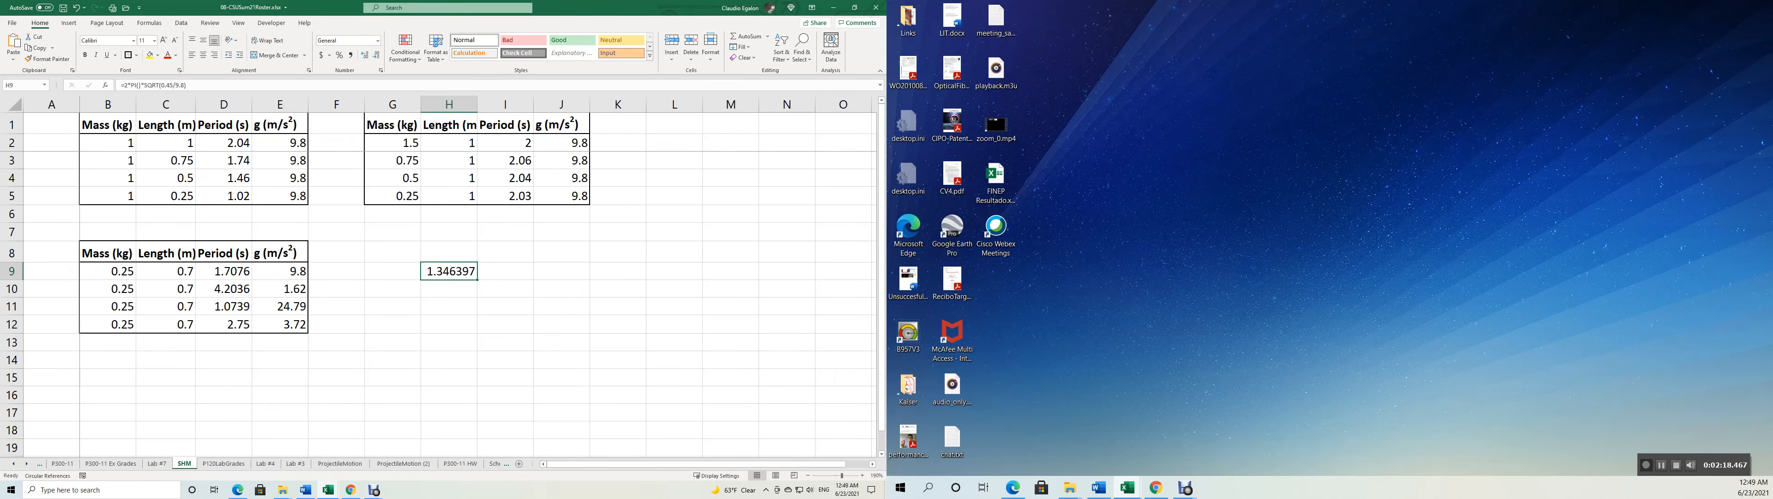
pyautogui.moveTo(227, 195); pyautogui.dragTo(230, 143)
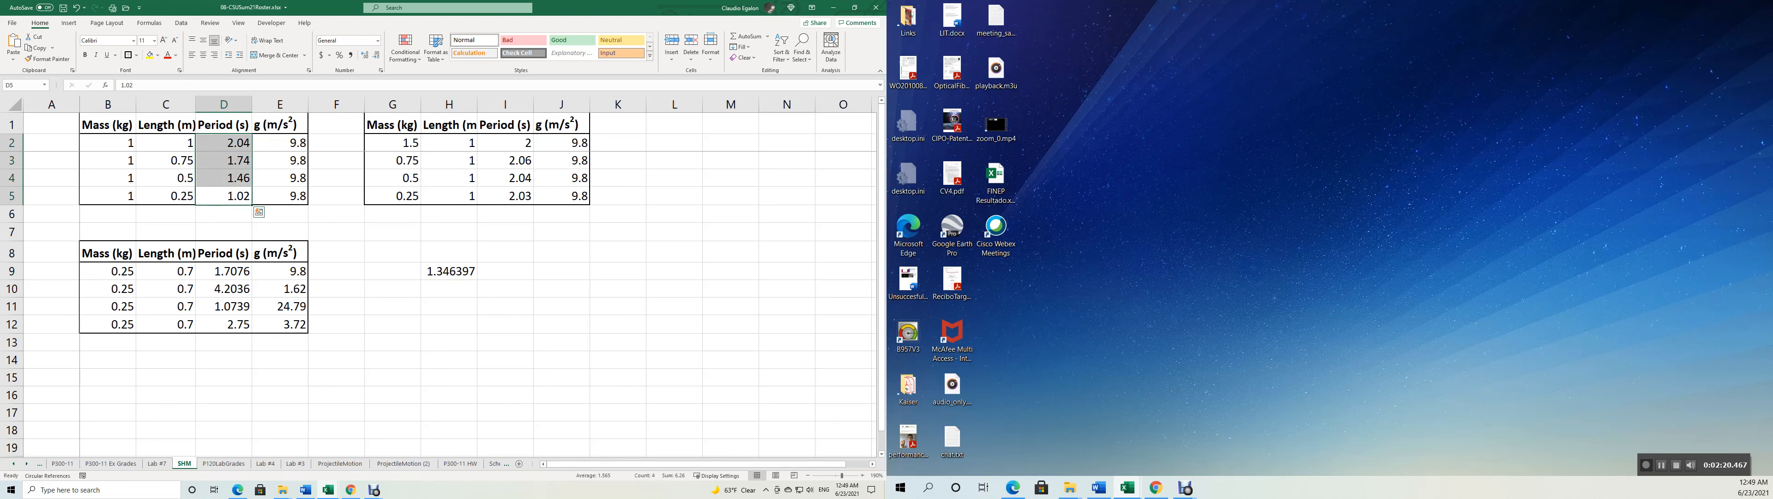
pyautogui.moveTo(227, 196); pyautogui.dragTo(230, 143)
# Return to the Word handout and check the pages between question 4 and the Part II Hooke's Law heading
pyautogui.click(351, 490)
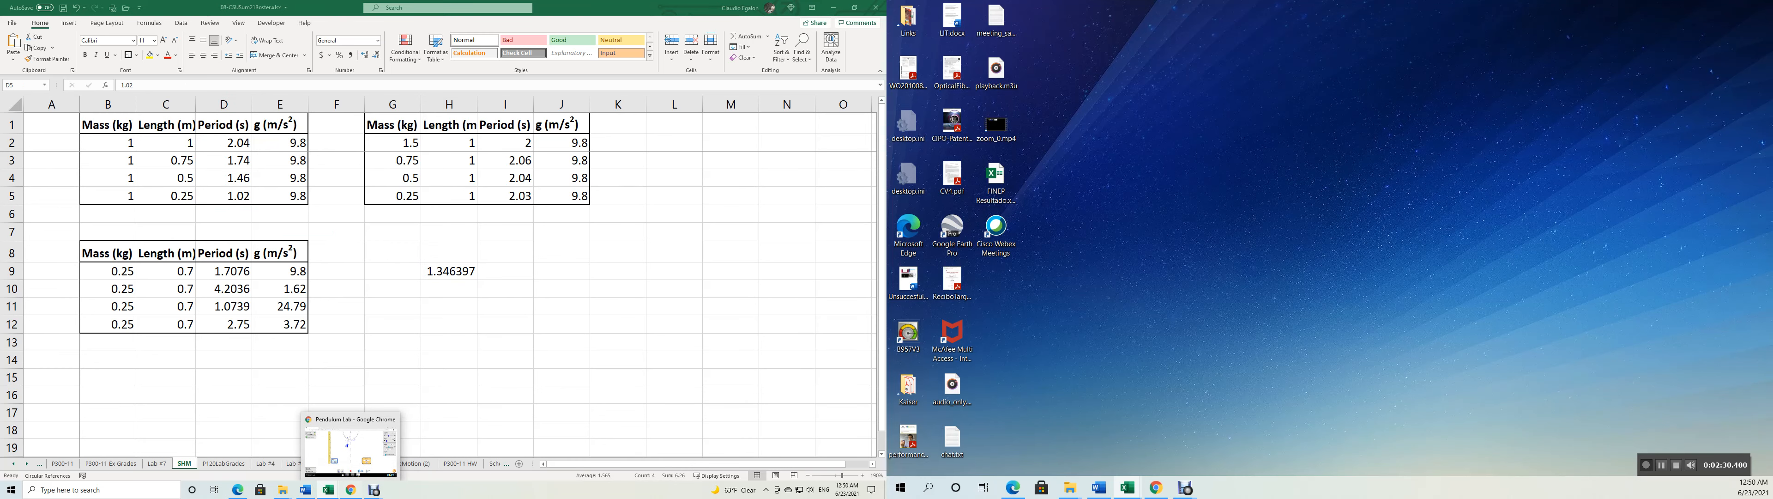
pyautogui.click(305, 490)
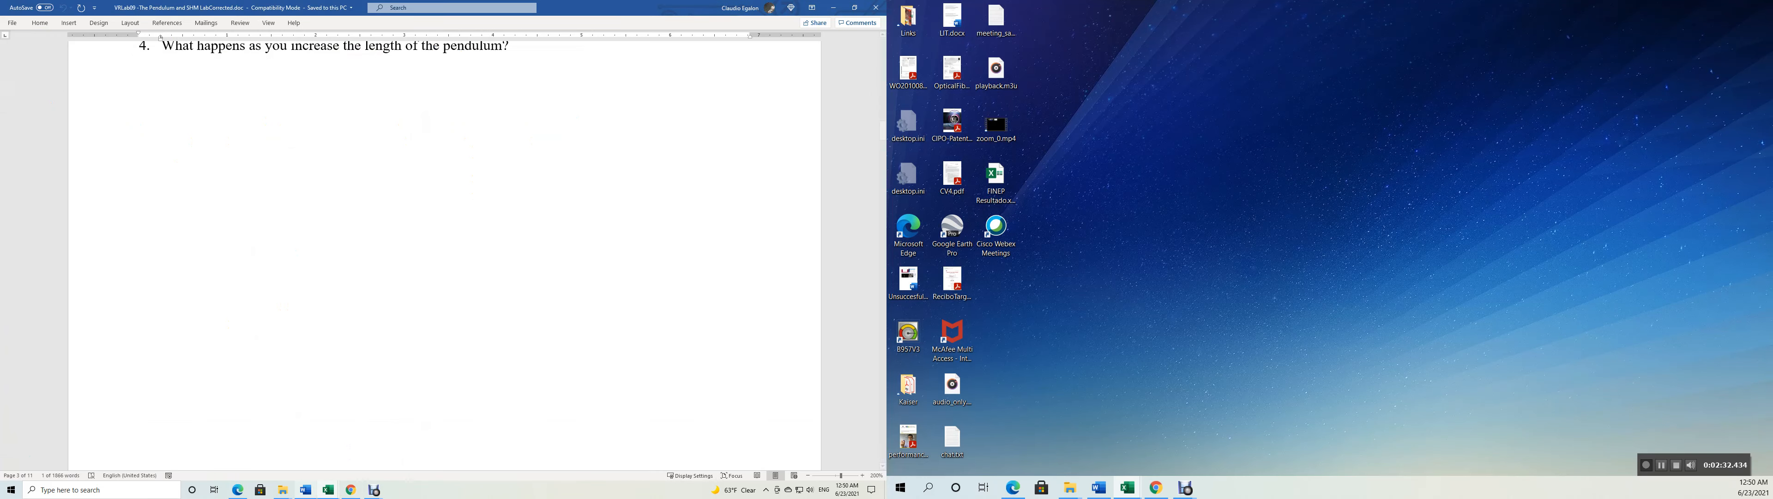
pyautogui.scroll(-3, 444, 255)
pyautogui.scroll(-5, 443, 255)
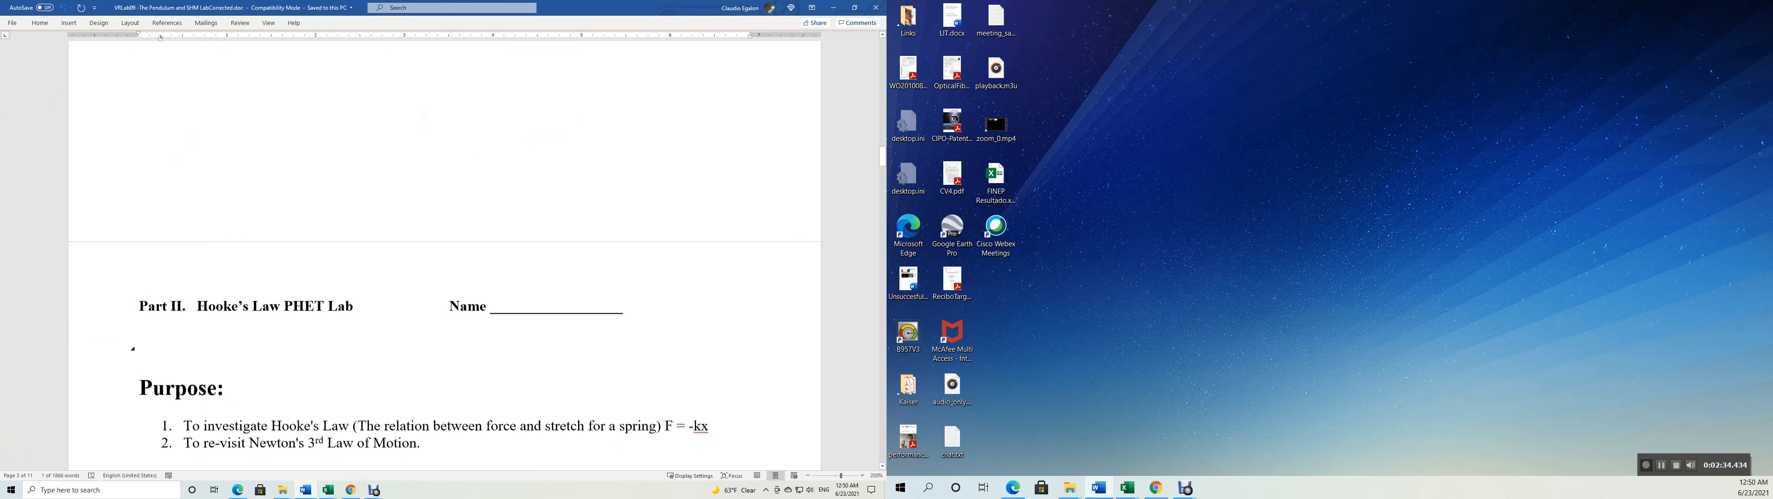
pyautogui.scroll(2, 443, 255)
pyautogui.scroll(3, 444, 255)
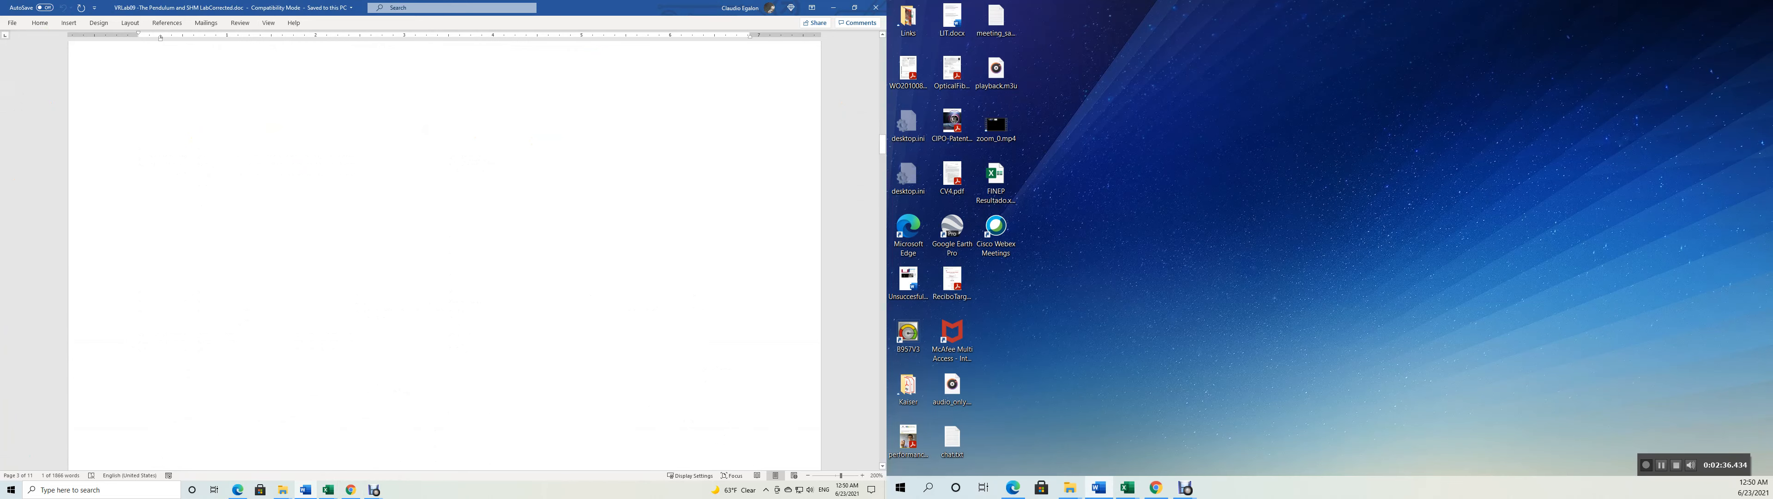
pyautogui.scroll(3, 444, 254)
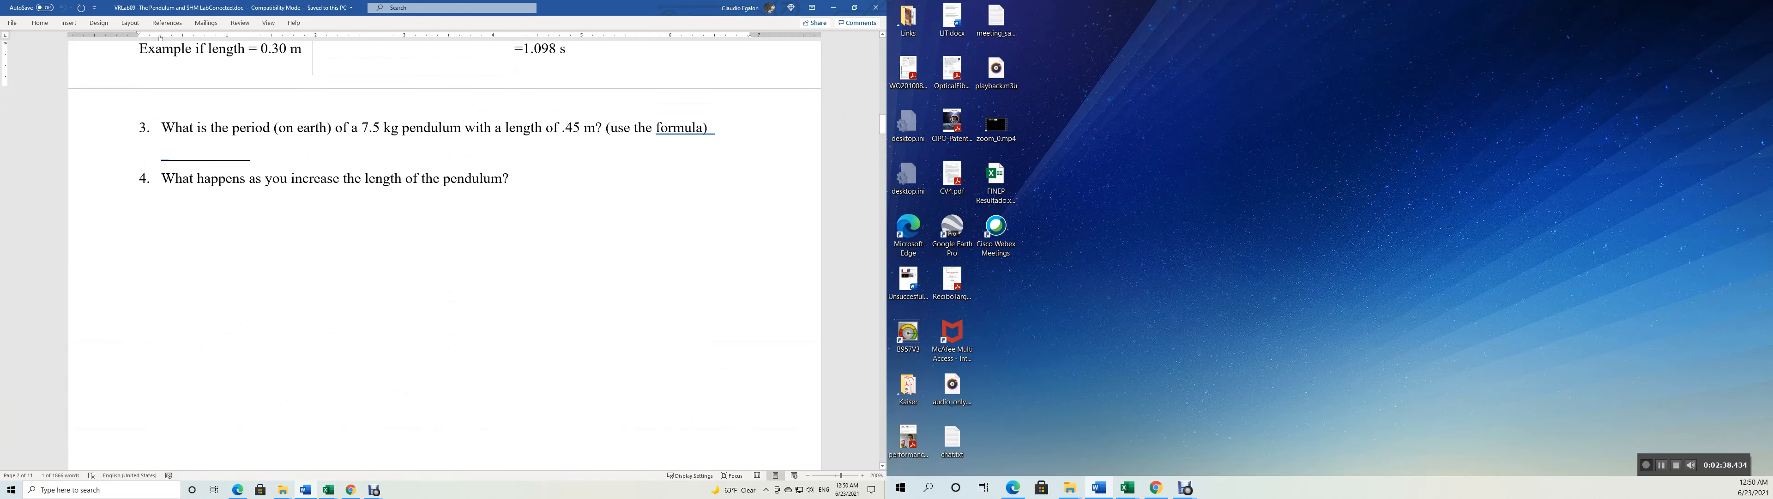
pyautogui.scroll(2, 444, 255)
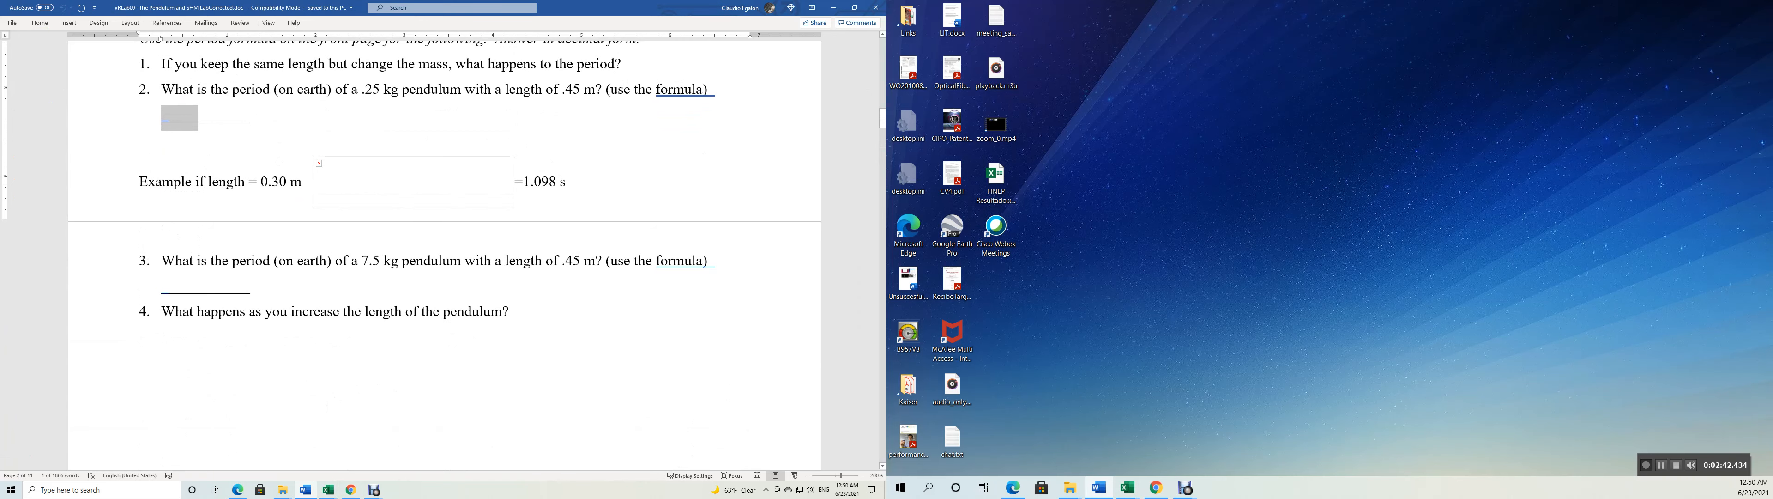
# Switch to Excel, insert a scatter chart of the length and period data in C2:D5, and move it below the tables
pyautogui.click(328, 489)
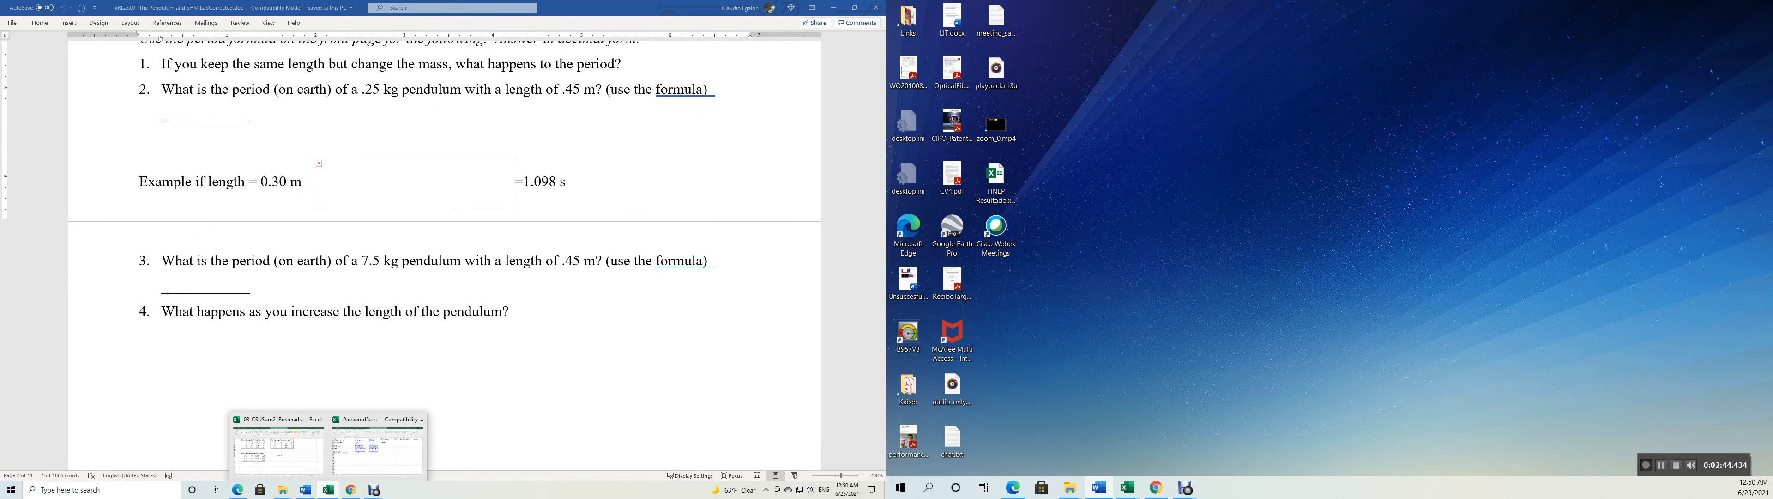
pyautogui.click(278, 451)
pyautogui.click(335, 412)
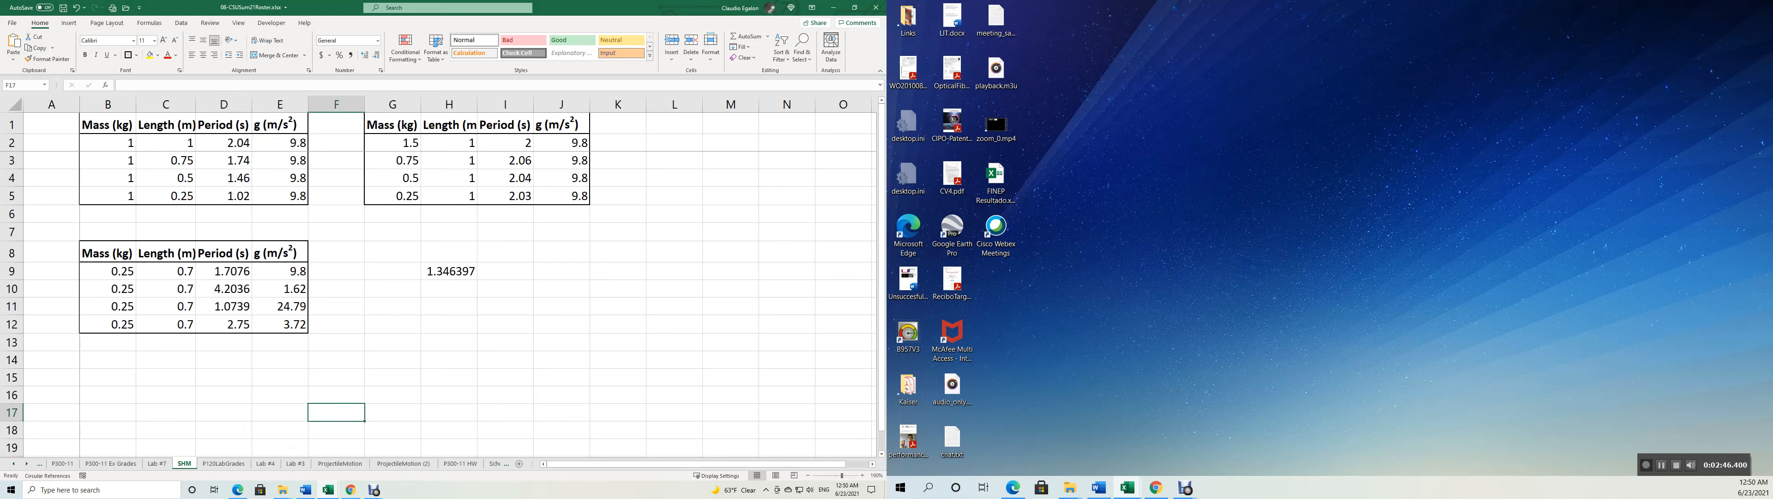
pyautogui.moveTo(166, 142); pyautogui.dragTo(227, 195)
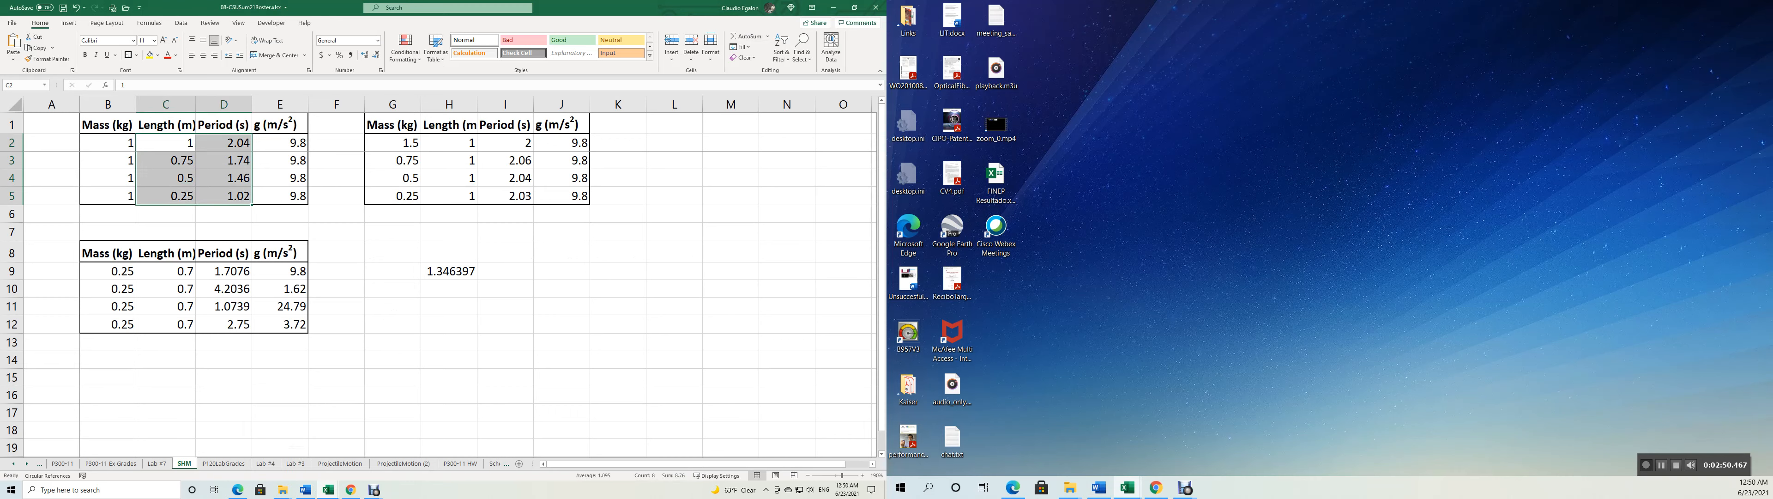
pyautogui.click(69, 23)
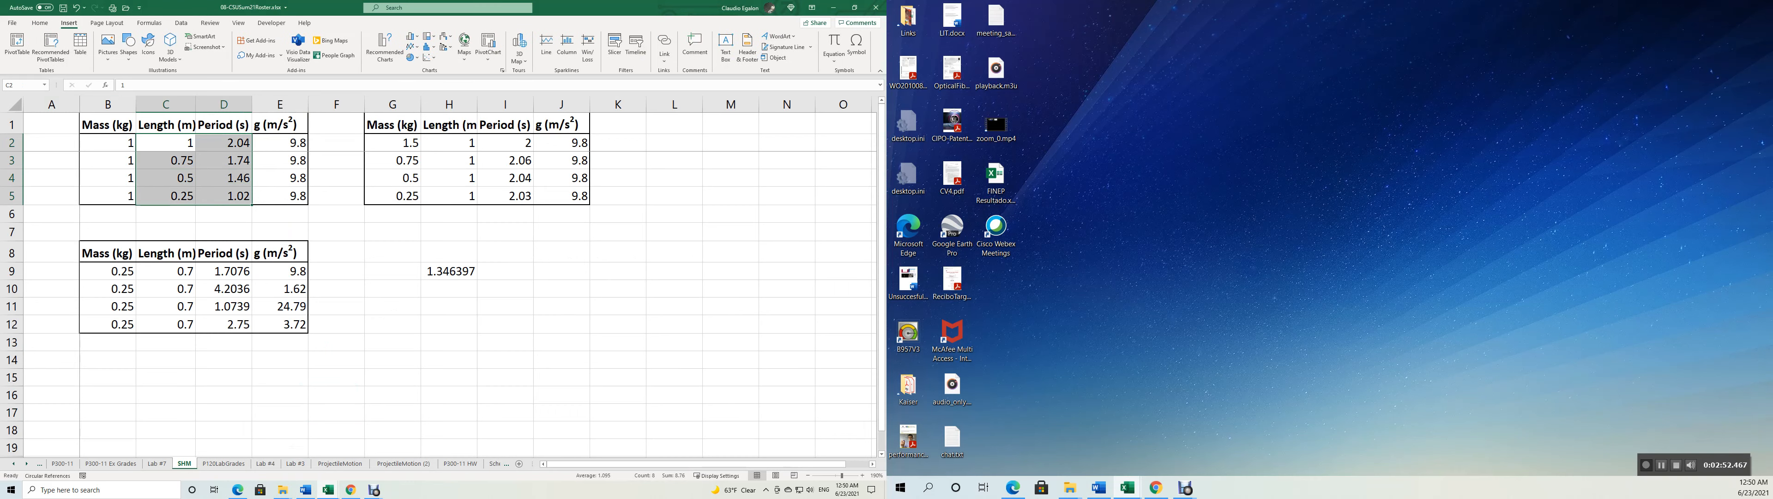
pyautogui.click(429, 57)
pyautogui.click(435, 88)
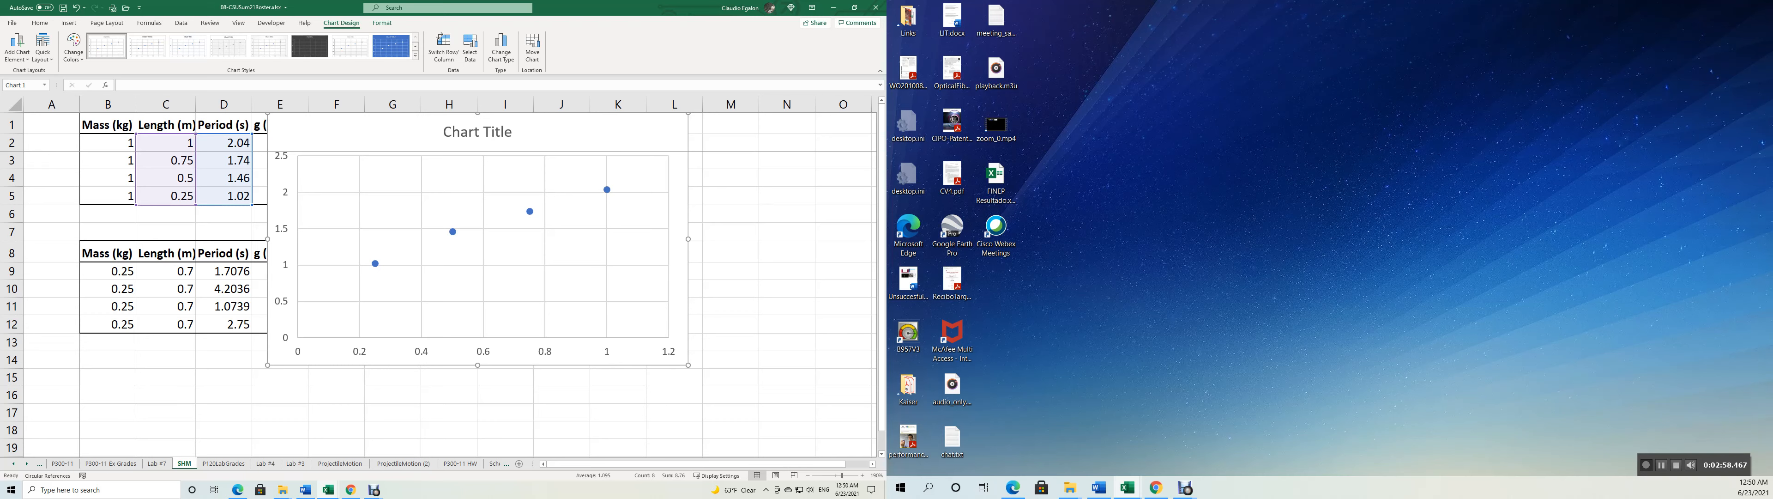
pyautogui.moveTo(330, 134); pyautogui.dragTo(592, 349)
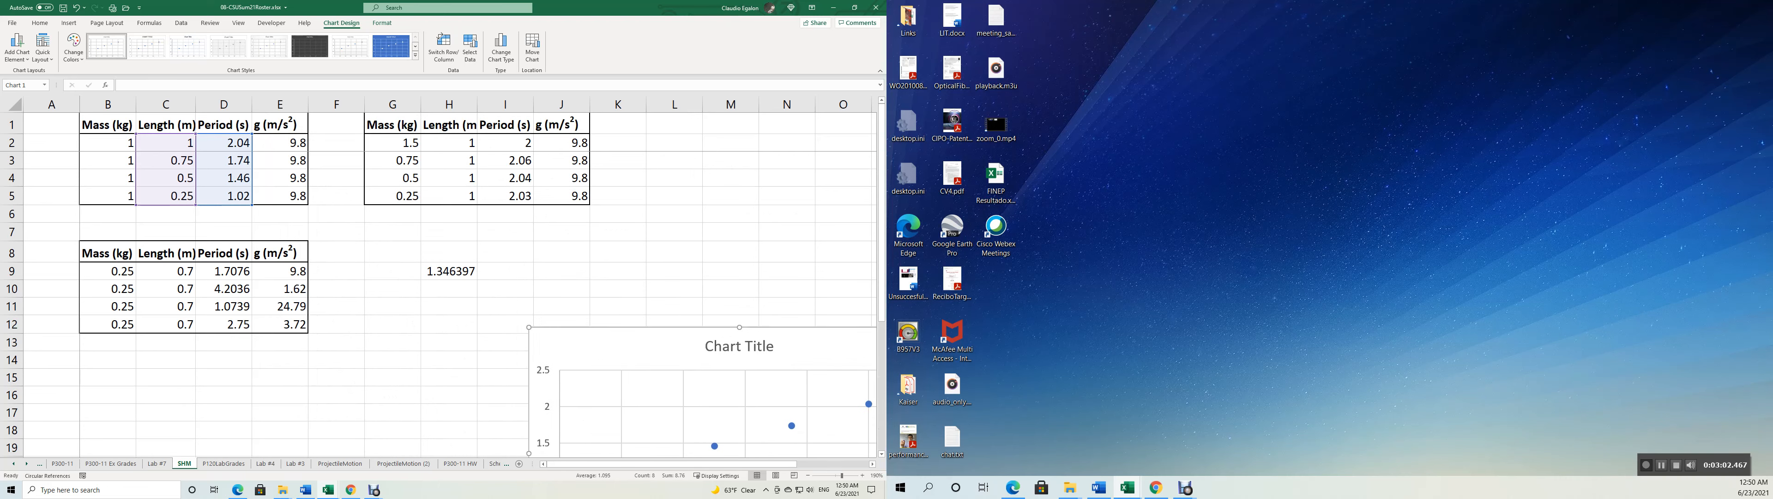
# Insert a scatter chart of the mass values in G2:G5 against the period values in I2:I5
pyautogui.moveTo(393, 142); pyautogui.dragTo(393, 196)
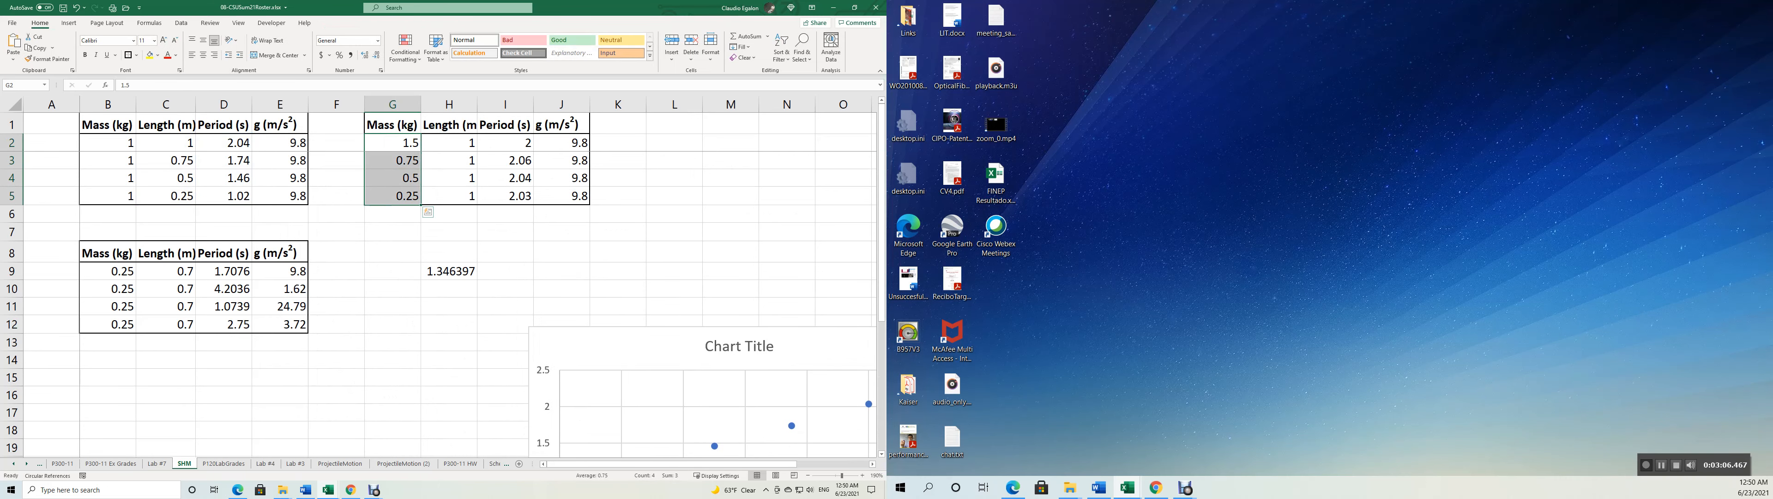
pyautogui.moveTo(505, 143); pyautogui.dragTo(505, 195)
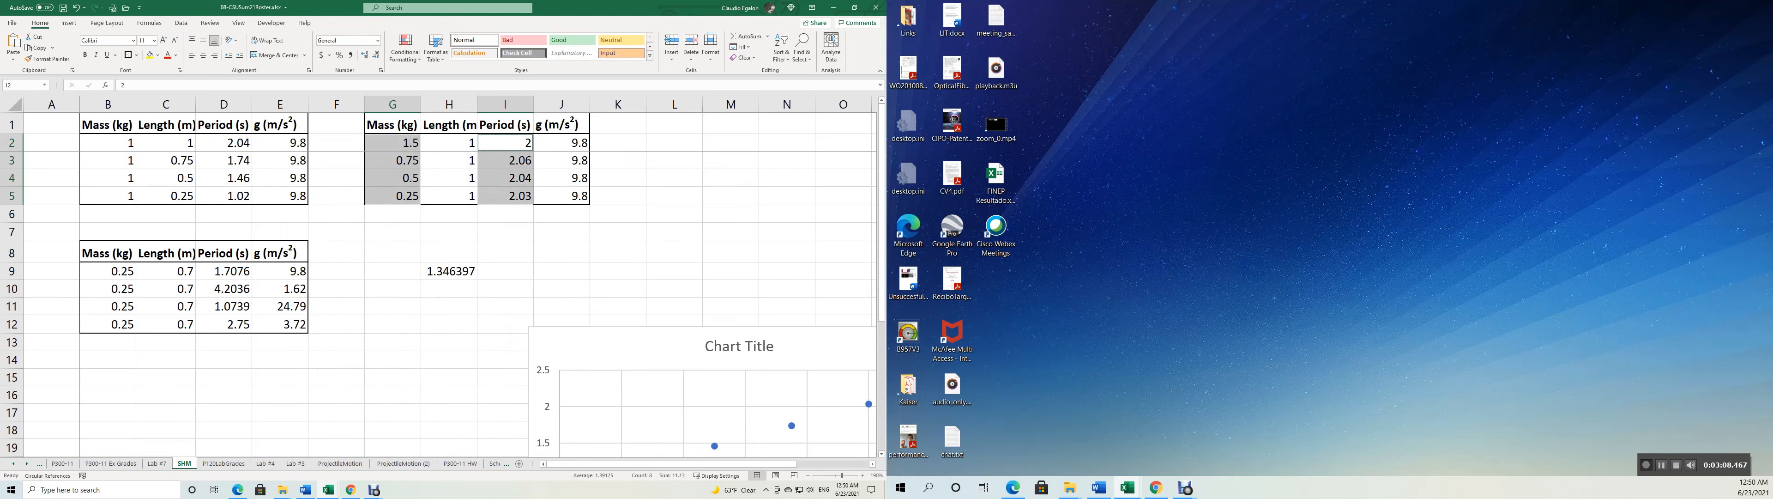
pyautogui.click(69, 22)
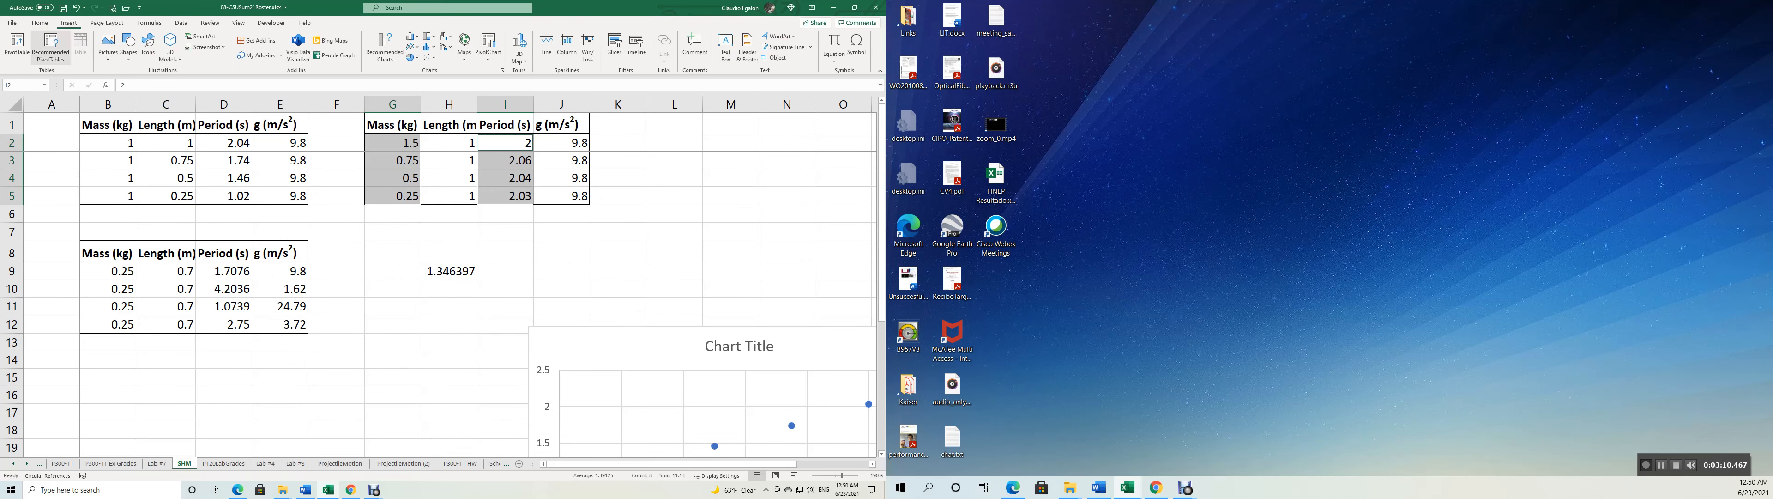
pyautogui.click(430, 57)
pyautogui.click(434, 89)
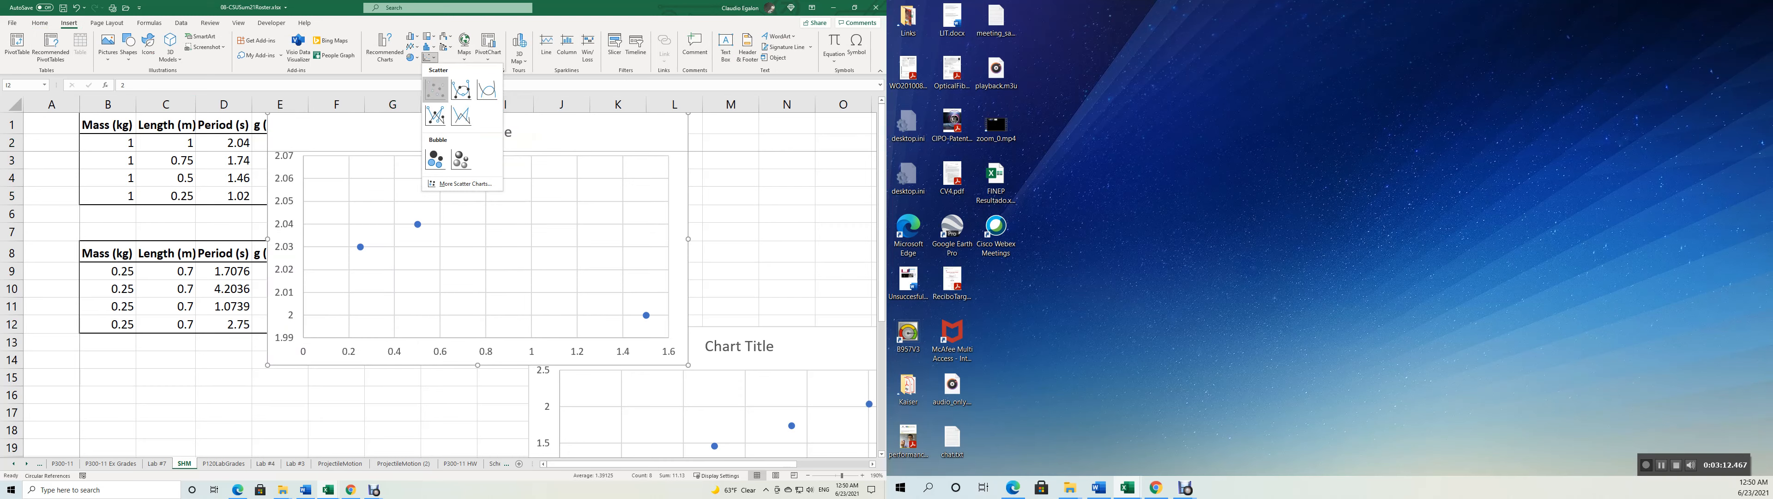
# Remove the title of the mass-period scatter chart and move the chart below the tables, overlapping the length-period chart
pyautogui.moveTo(530, 134); pyautogui.dragTo(549, 182)
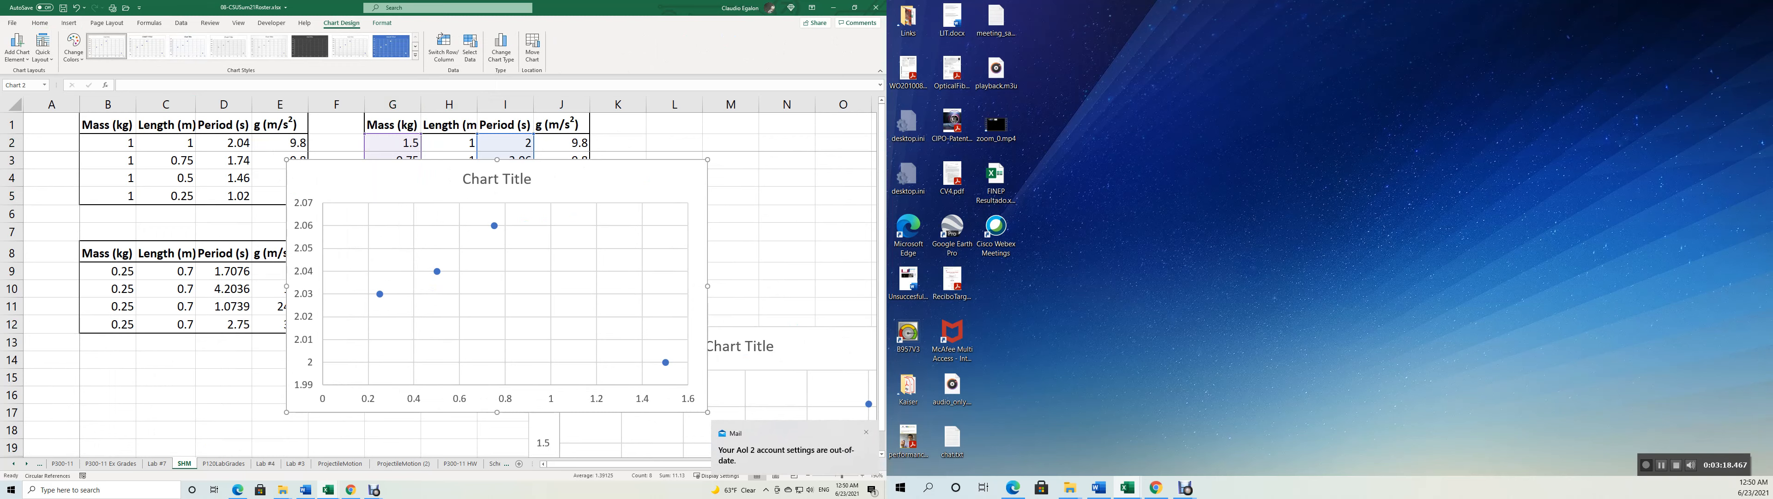
pyautogui.click(497, 179)
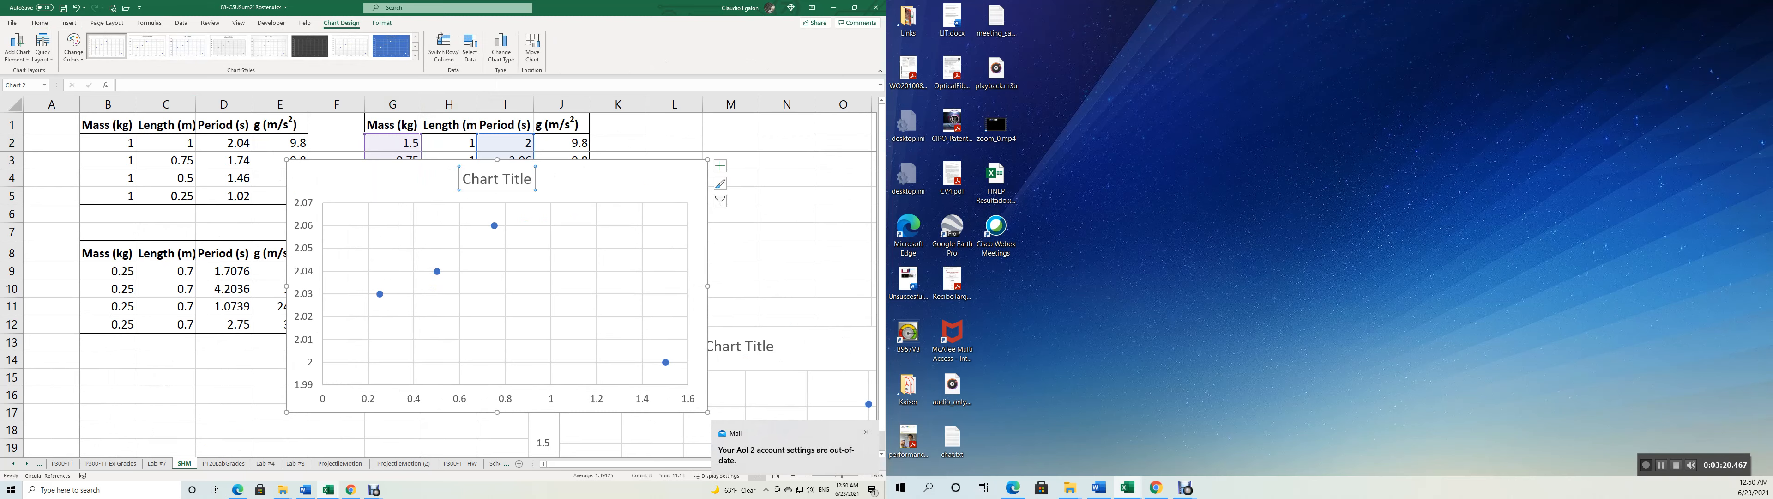
pyautogui.press('Delete')
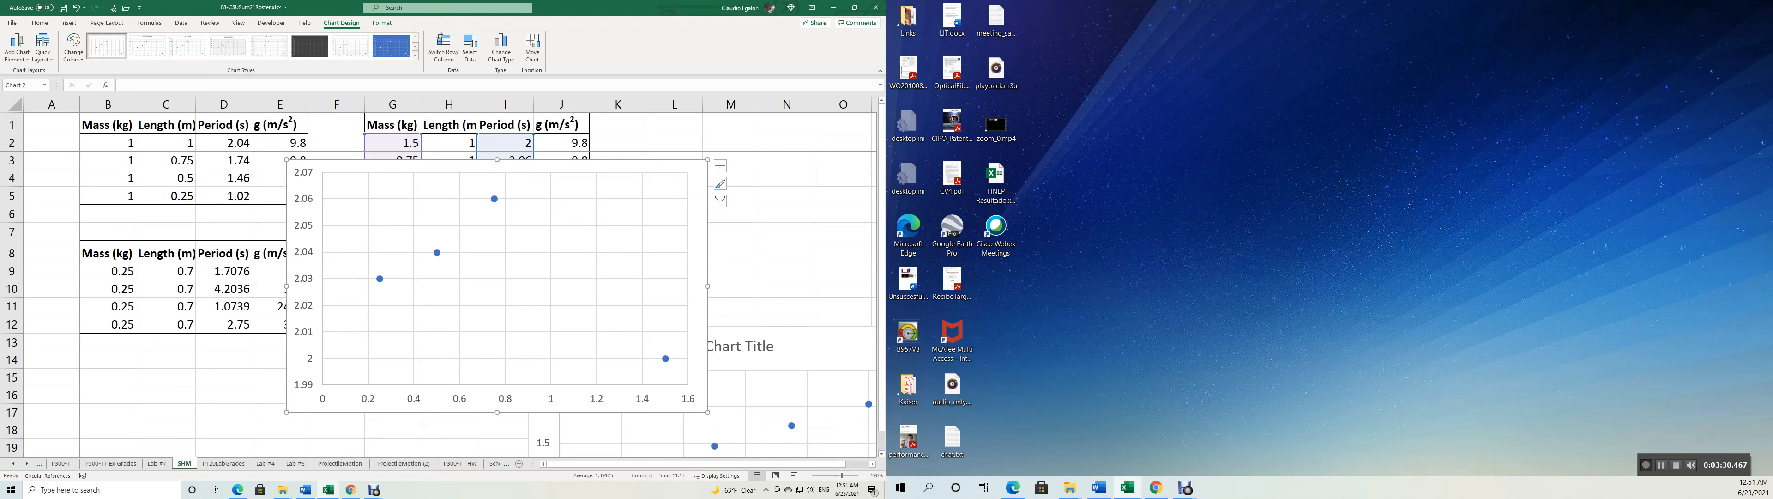
pyautogui.moveTo(633, 166); pyautogui.dragTo(804, 385)
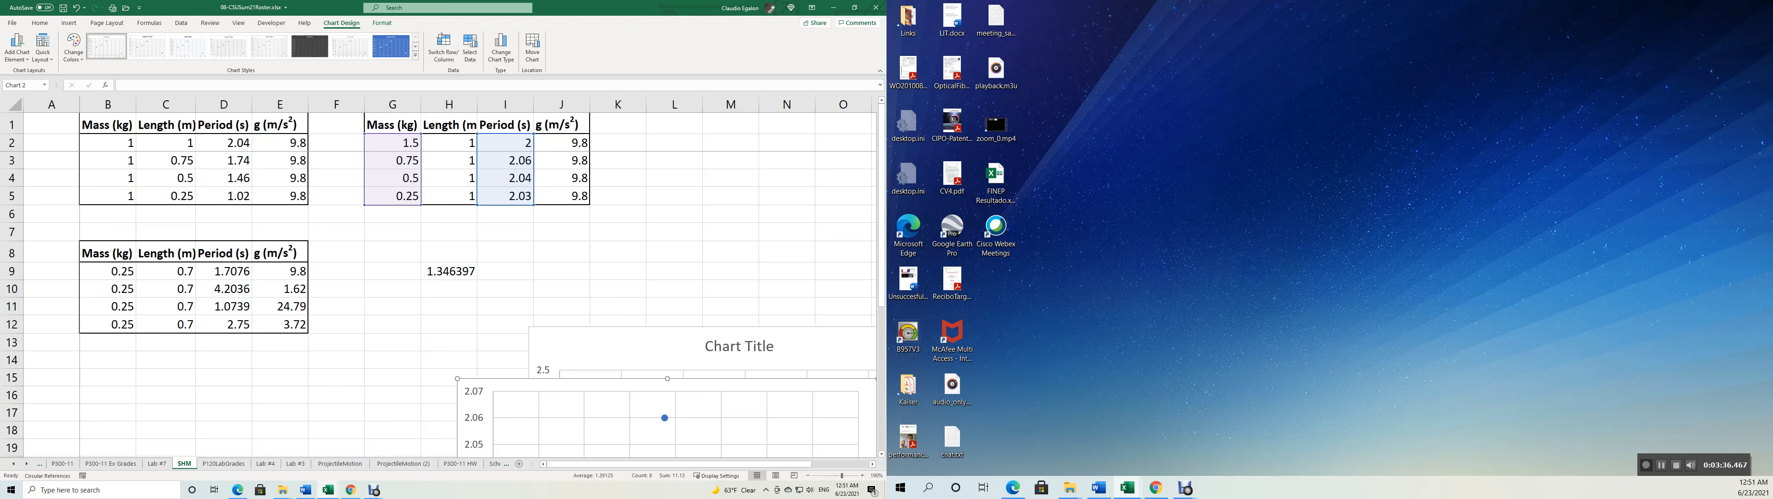
# Move the Period (s) column of the third table from D8:D12 to F8:F12
pyautogui.moveTo(223, 252); pyautogui.dragTo(223, 324)
pyautogui.click(224, 271)
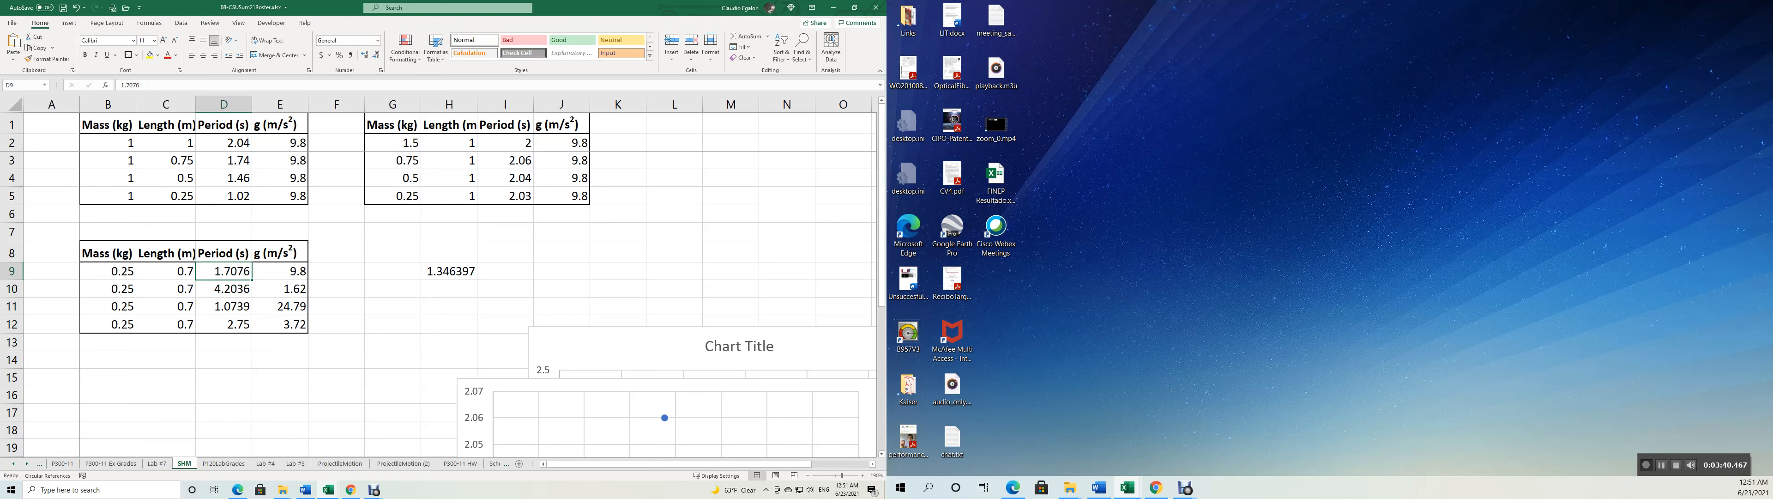
pyautogui.moveTo(223, 271); pyautogui.dragTo(280, 270)
pyautogui.click(224, 253)
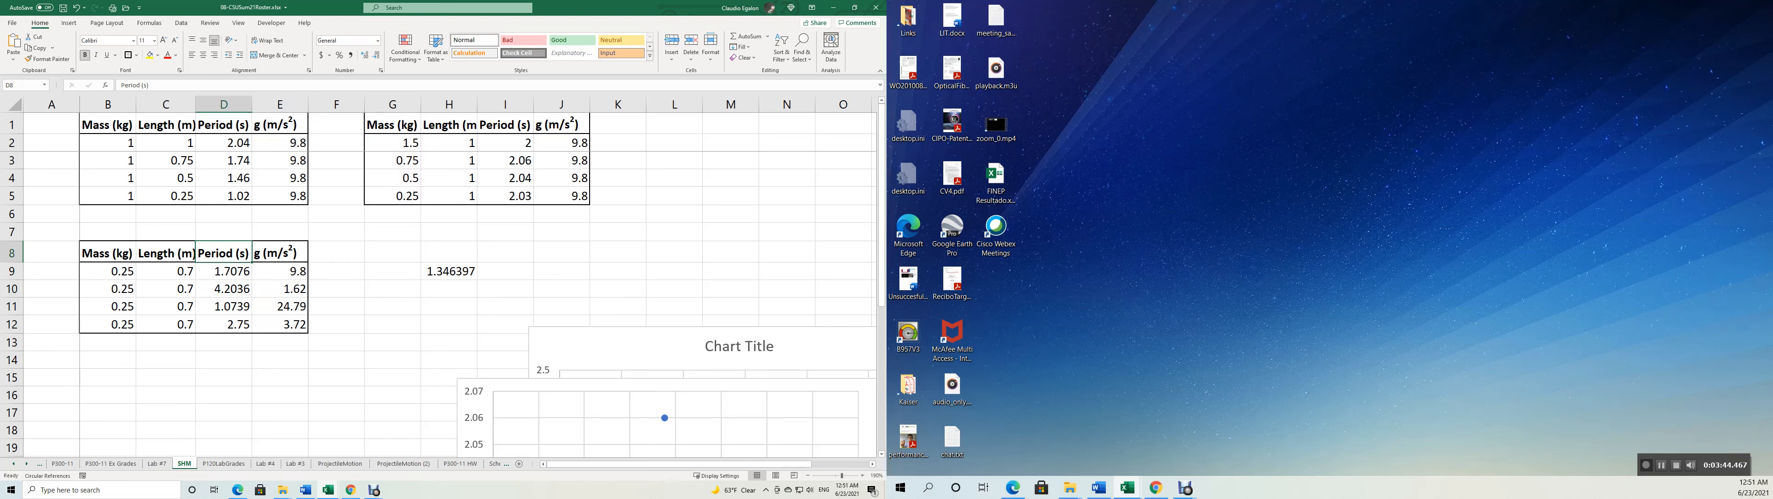
pyautogui.moveTo(223, 254); pyautogui.dragTo(224, 324)
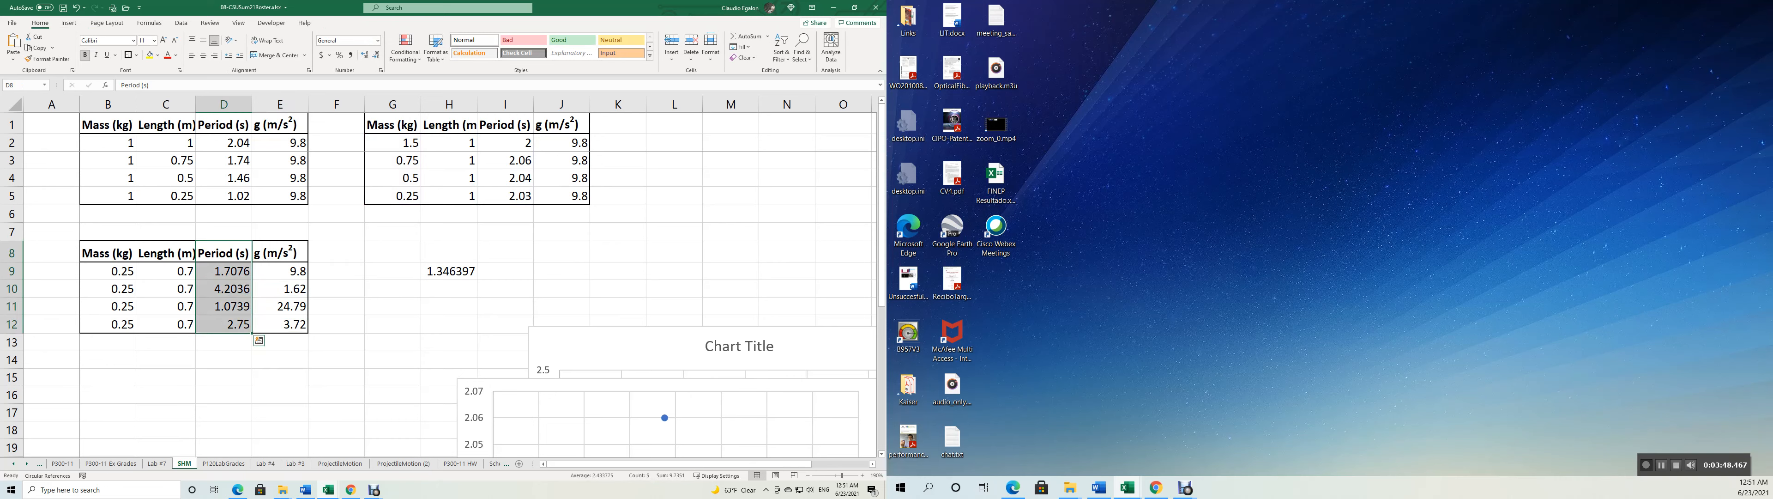
pyautogui.hotkey('ctrl', 'c')
pyautogui.click(335, 252)
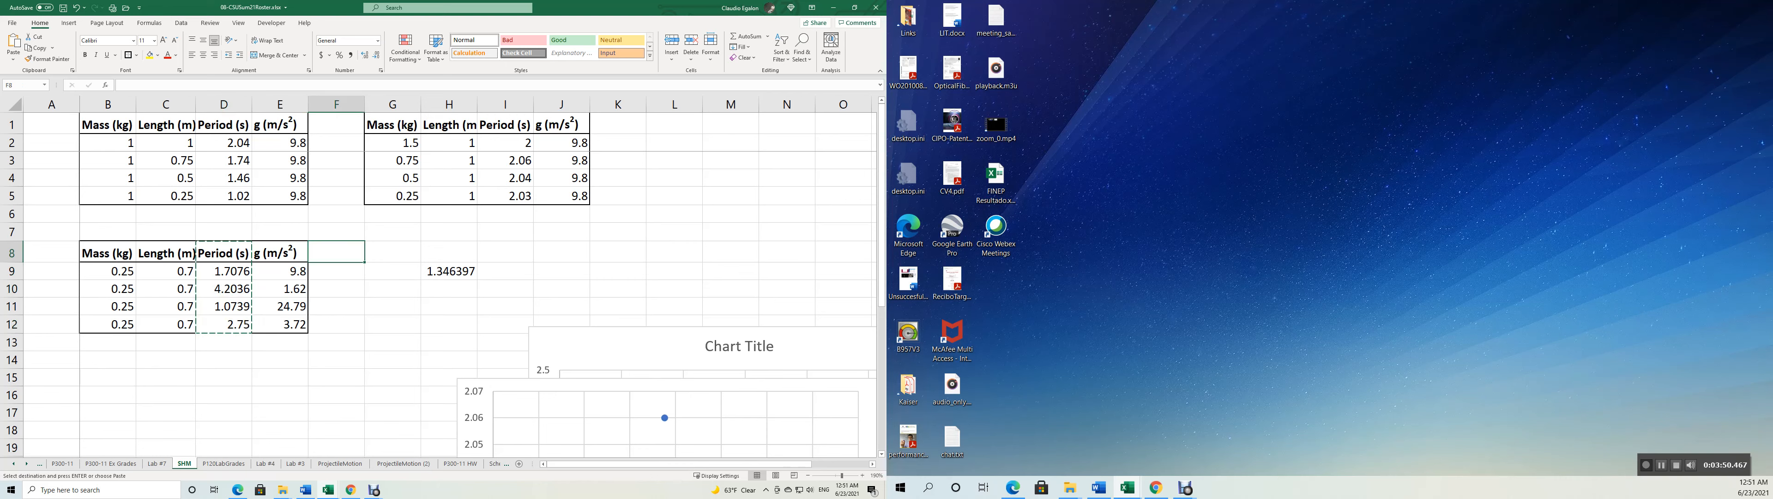
pyautogui.hotkey('ctrl', 'v')
# Delete the emptied cells D8:D12, shifting the remaining cells left
pyautogui.moveTo(223, 252); pyautogui.dragTo(223, 323)
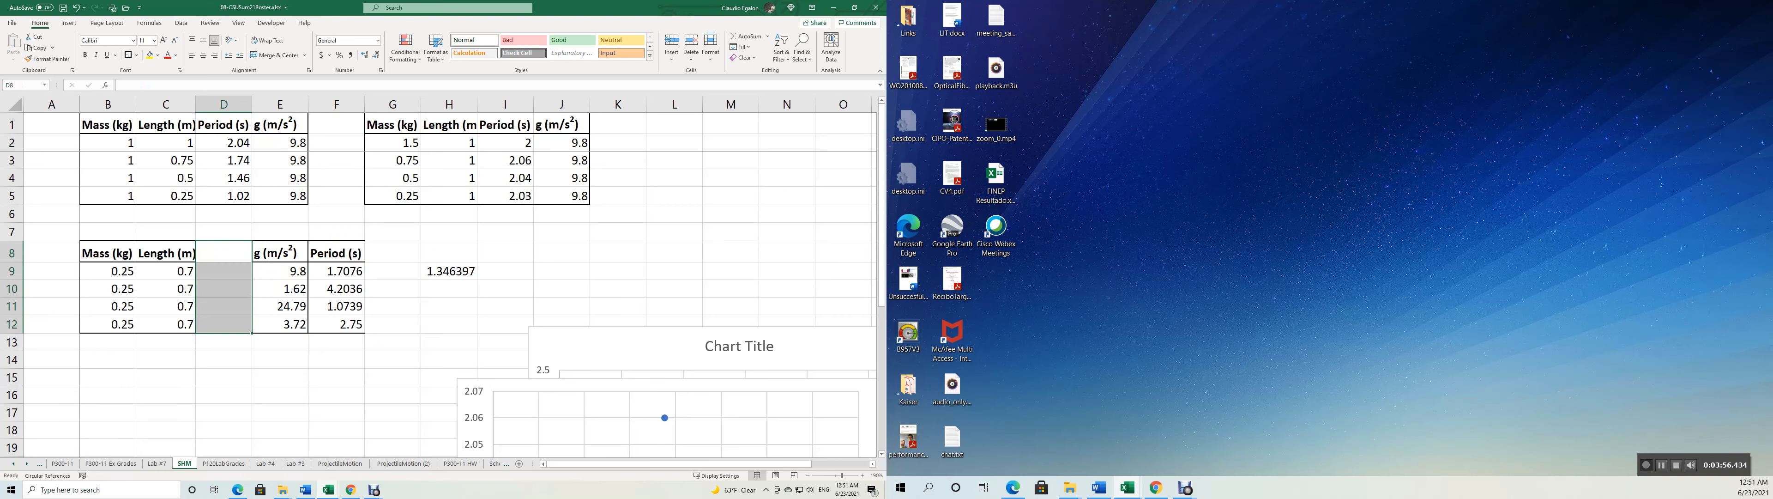
pyautogui.rightClick(216, 323)
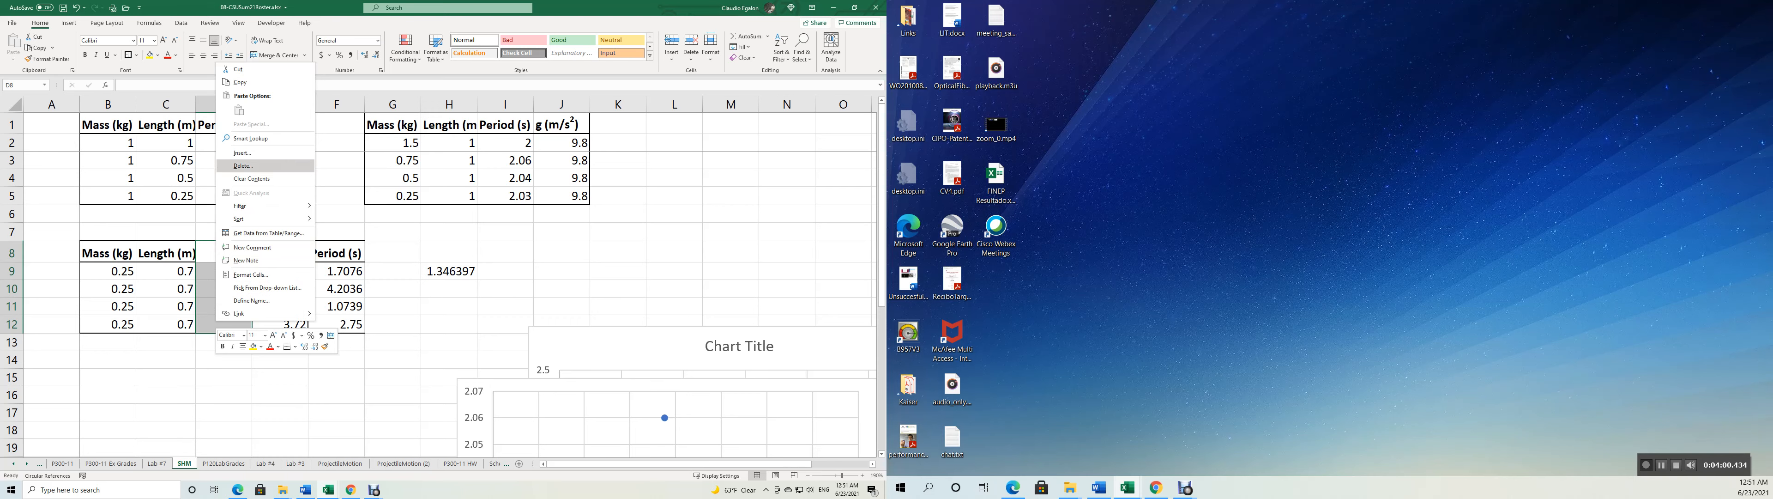
pyautogui.click(245, 166)
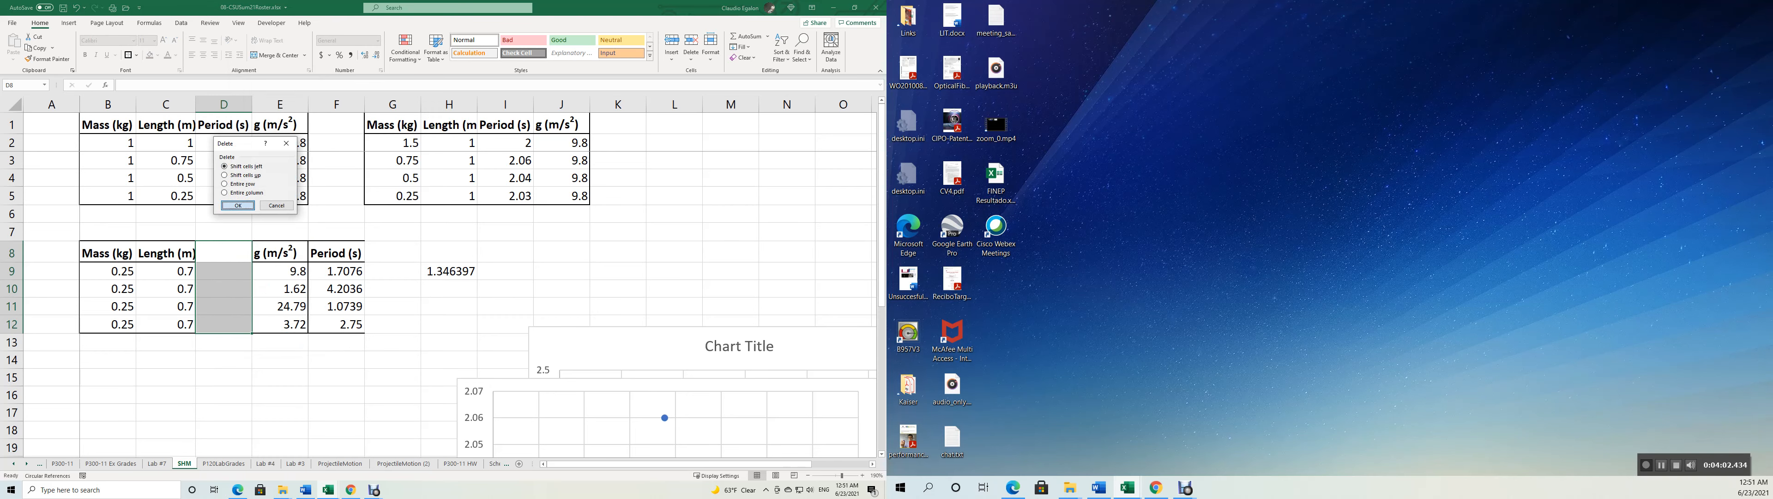
pyautogui.click(238, 206)
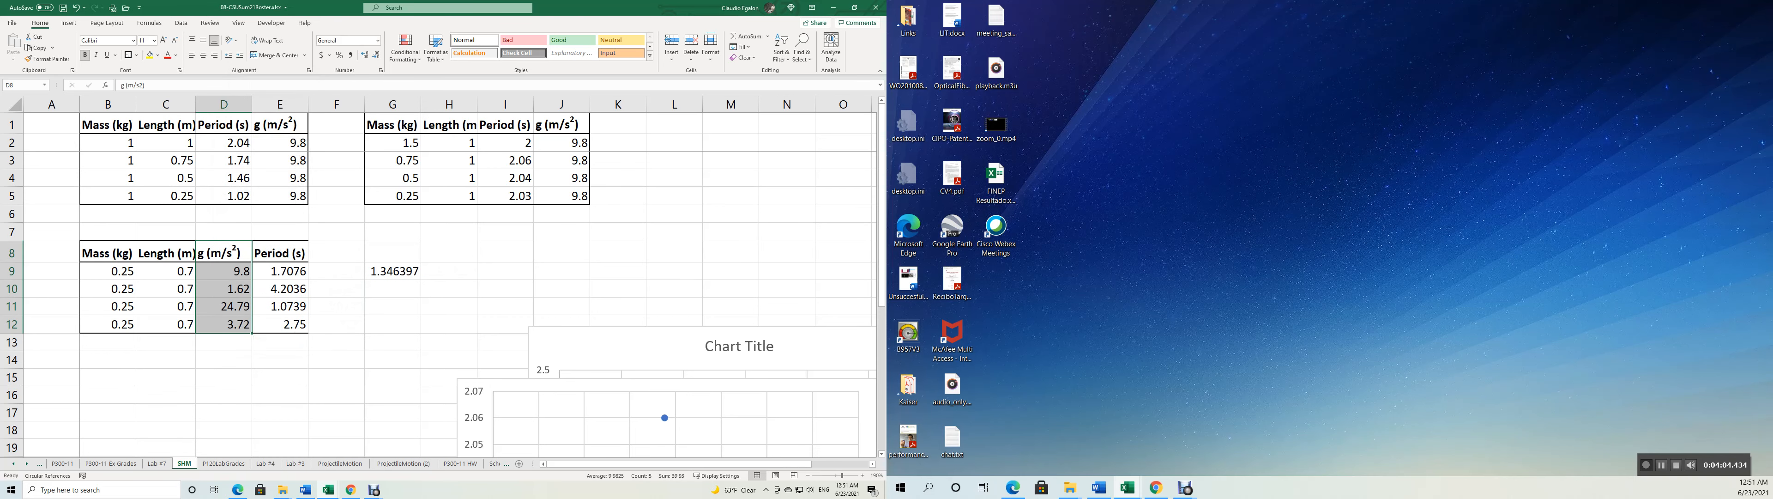
# Insert a scatter chart of the gravity and period data in D9:E12 and move it below the third table
pyautogui.moveTo(108, 254); pyautogui.dragTo(284, 324)
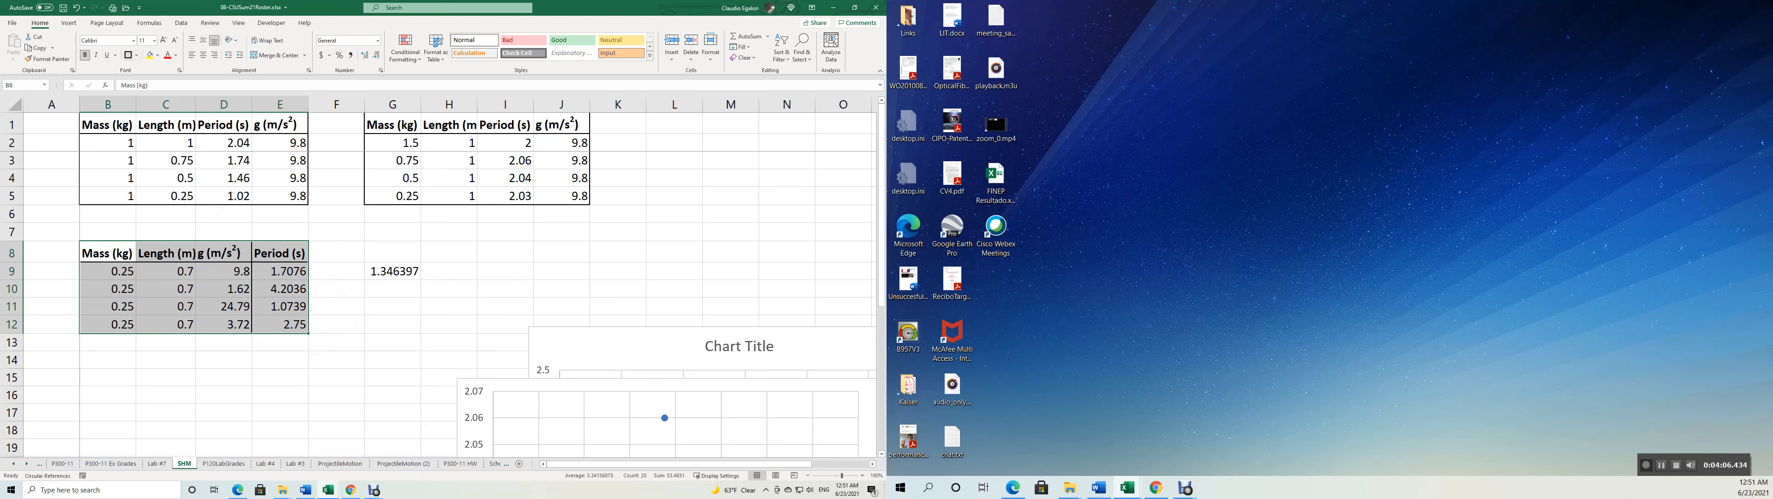
pyautogui.click(280, 324)
pyautogui.moveTo(223, 272); pyautogui.dragTo(280, 324)
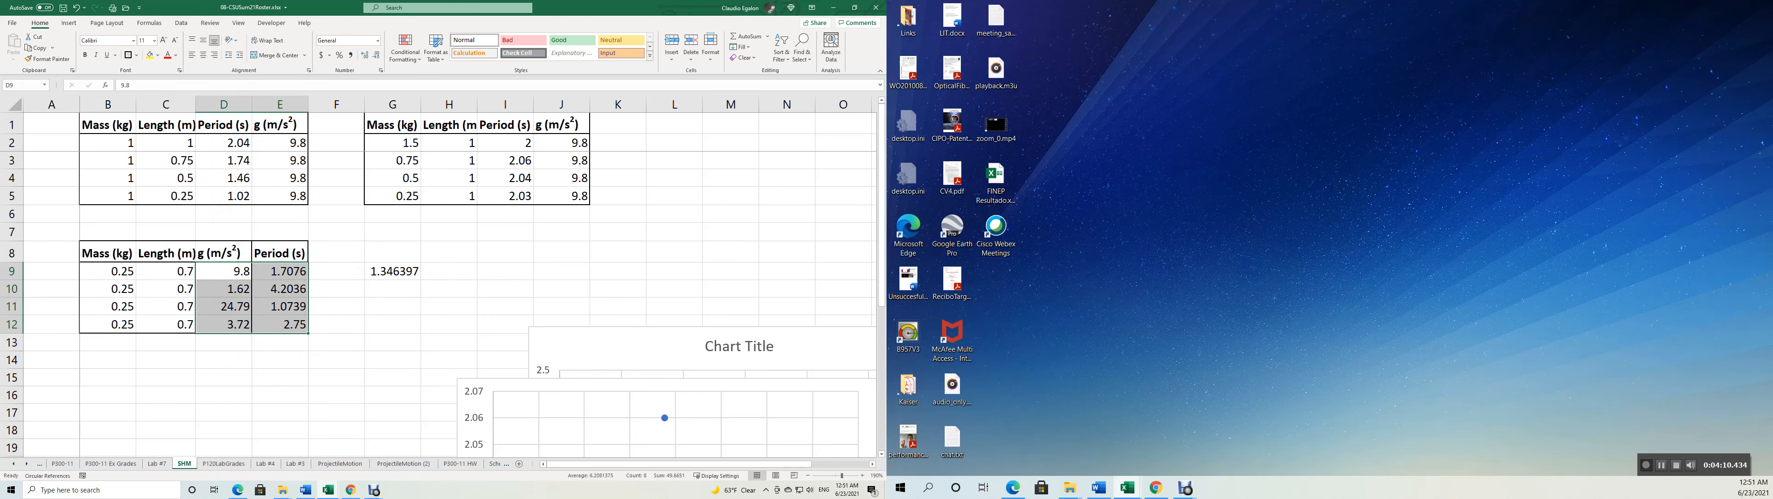
pyautogui.click(68, 23)
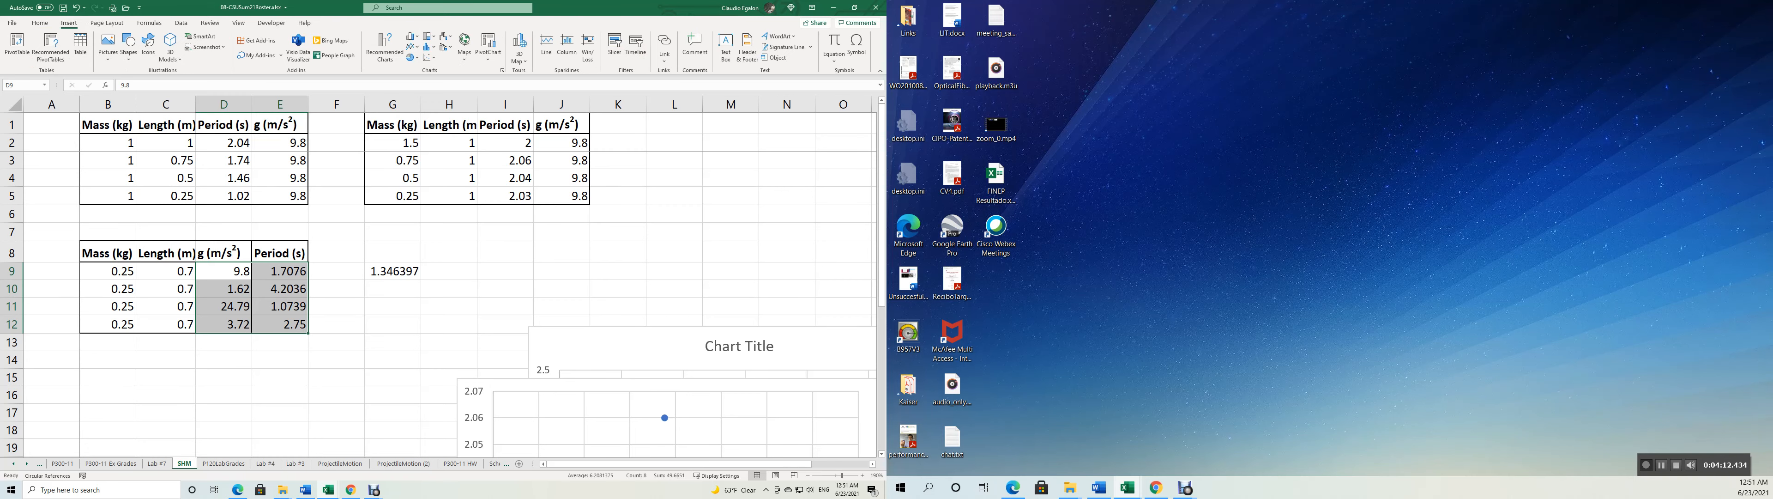
pyautogui.click(429, 58)
pyautogui.click(435, 89)
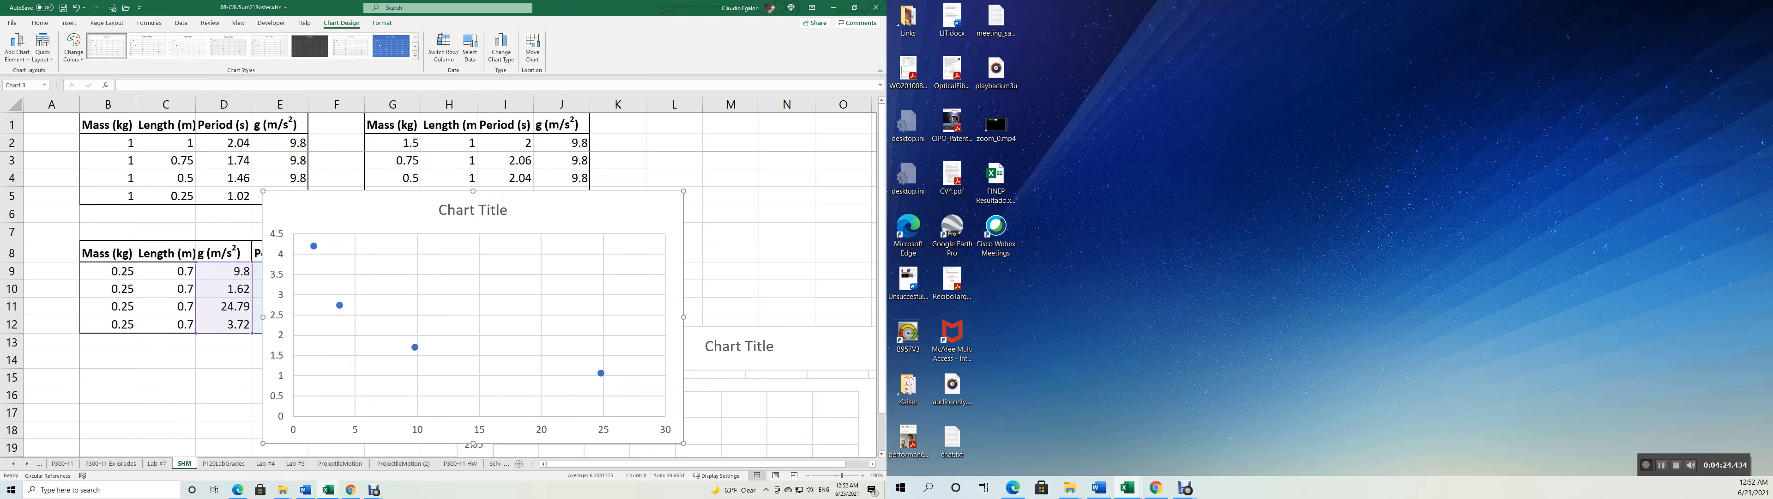
pyautogui.moveTo(386, 208); pyautogui.dragTo(160, 372)
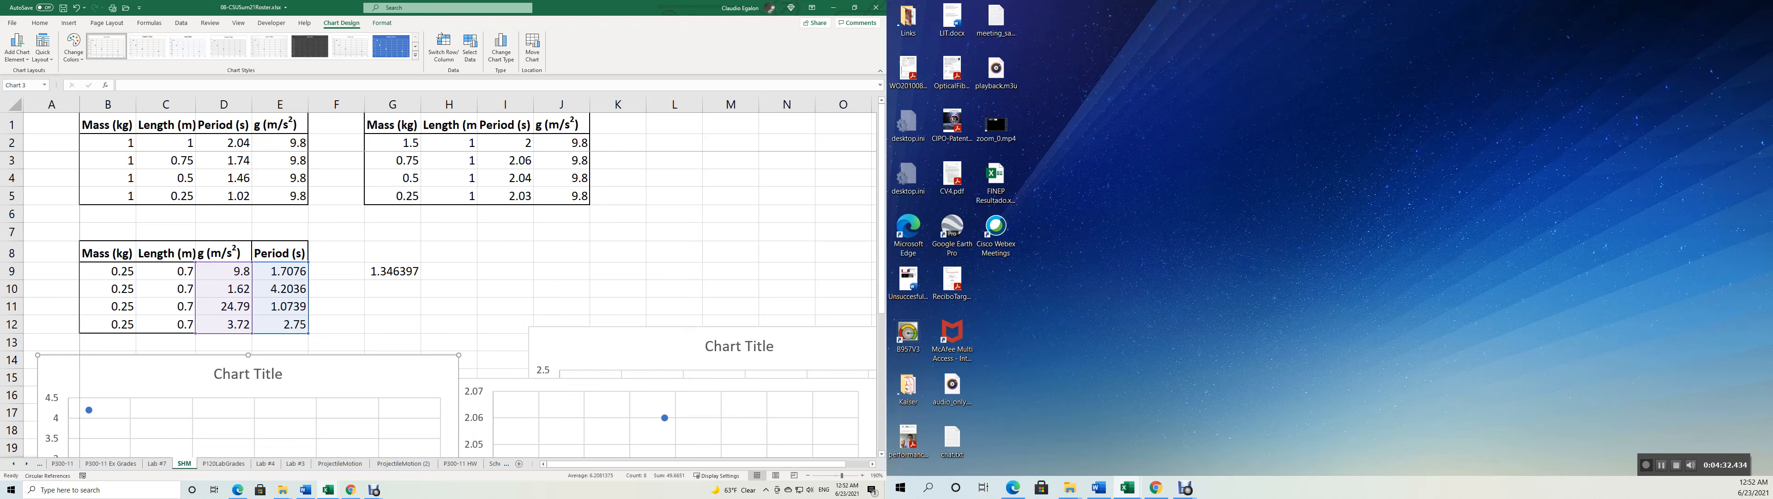
pyautogui.click(574, 372)
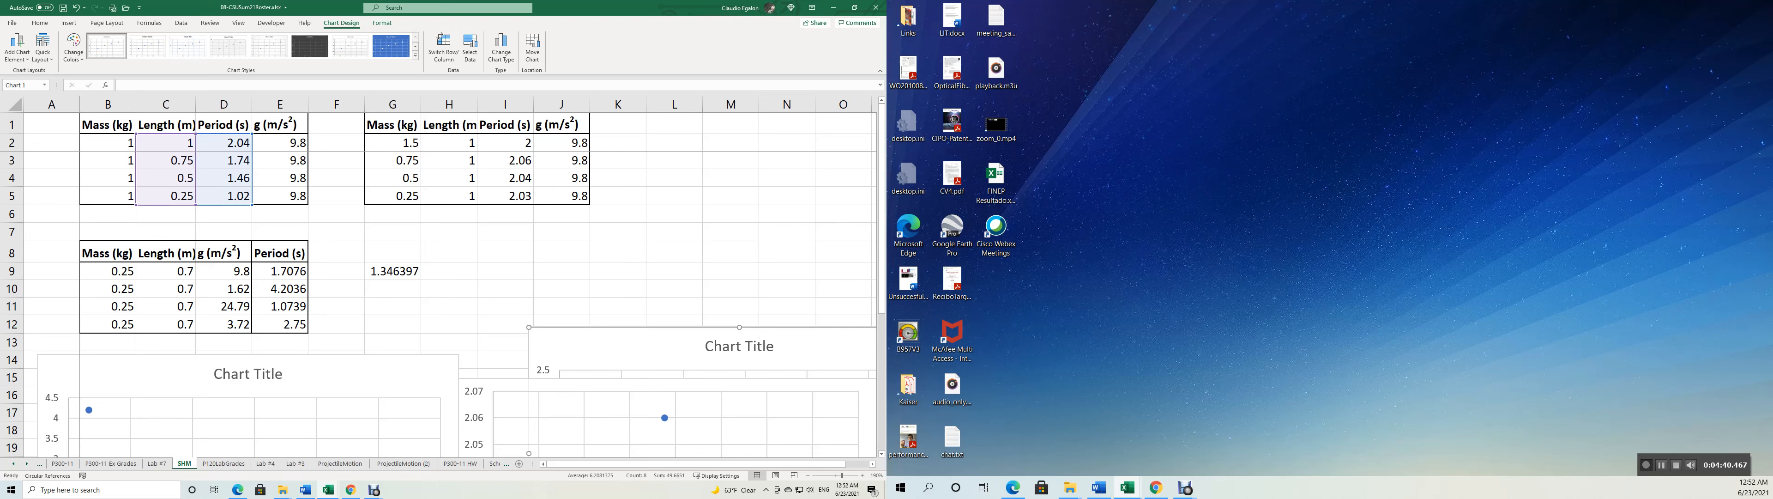
pyautogui.moveTo(1186, 488)
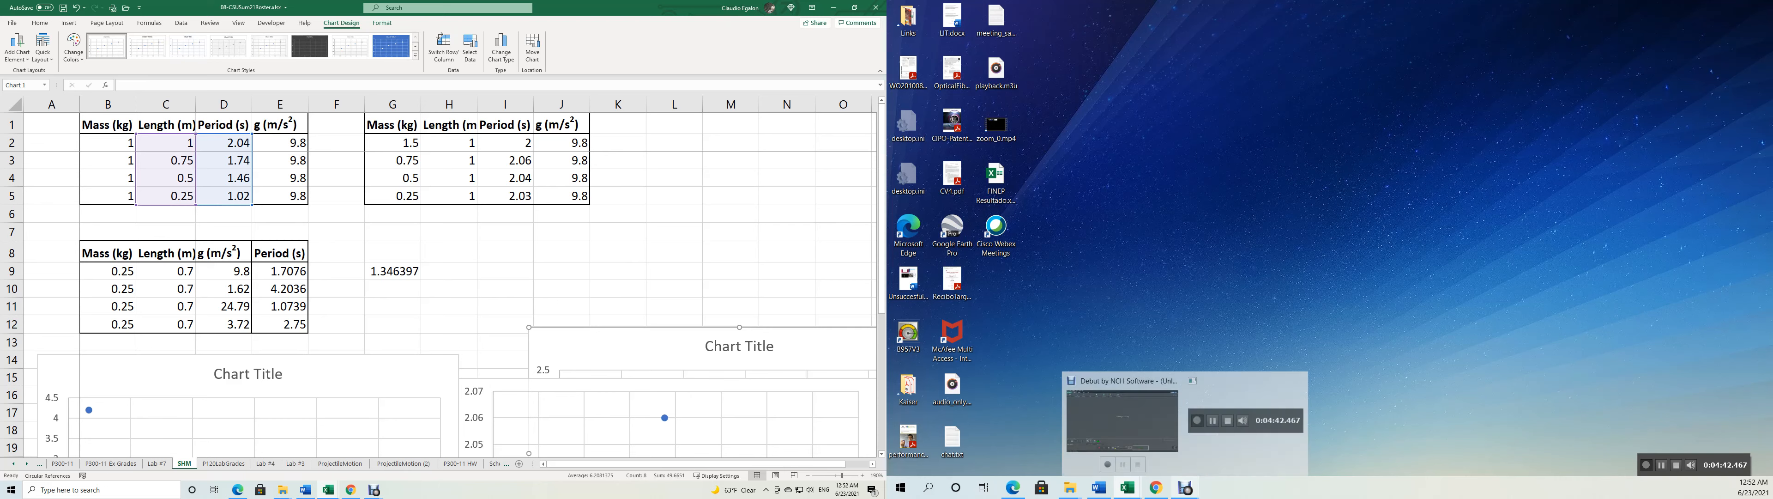